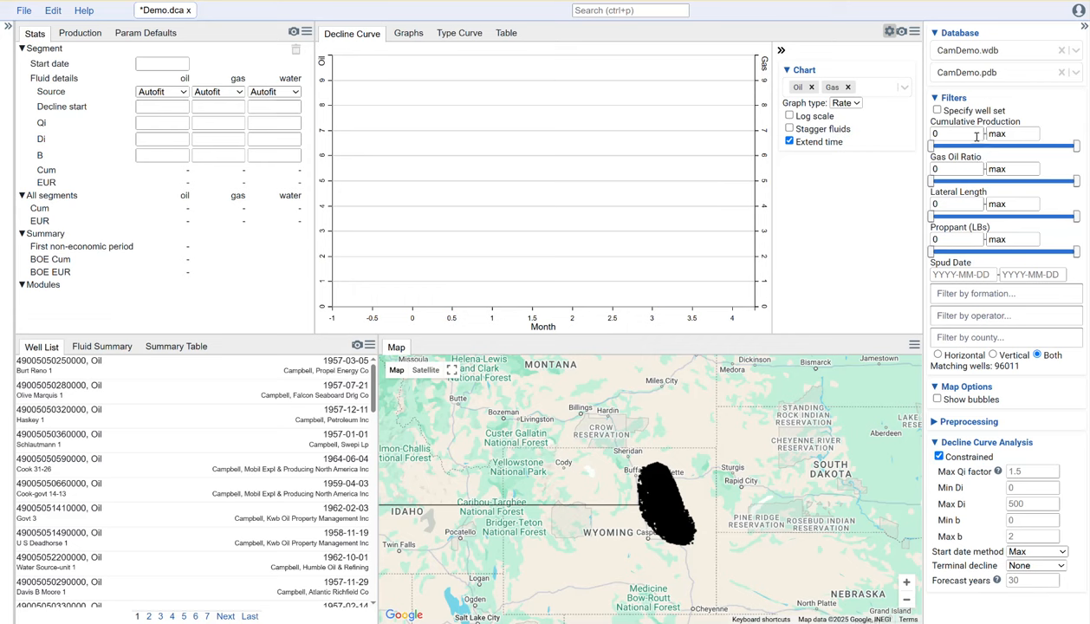
Step: Filter the wells to a minimum cumulative production of 1,000 and a minimum lateral length of 5,000
left_click_drag(948, 130, 911, 141)
key("Return")
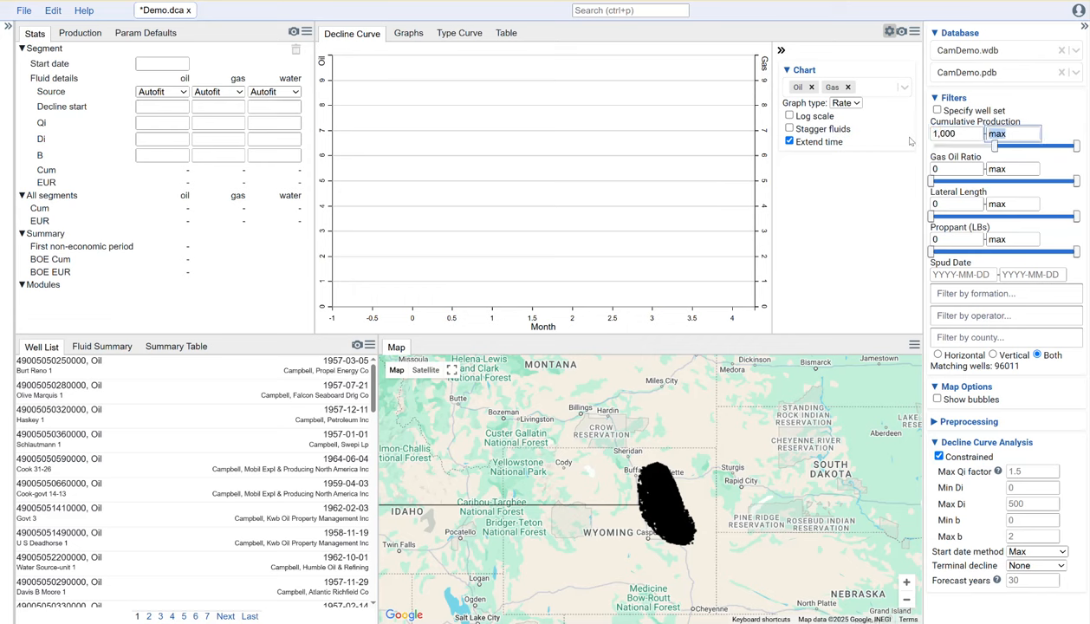
left_click(941, 202)
type("5000")
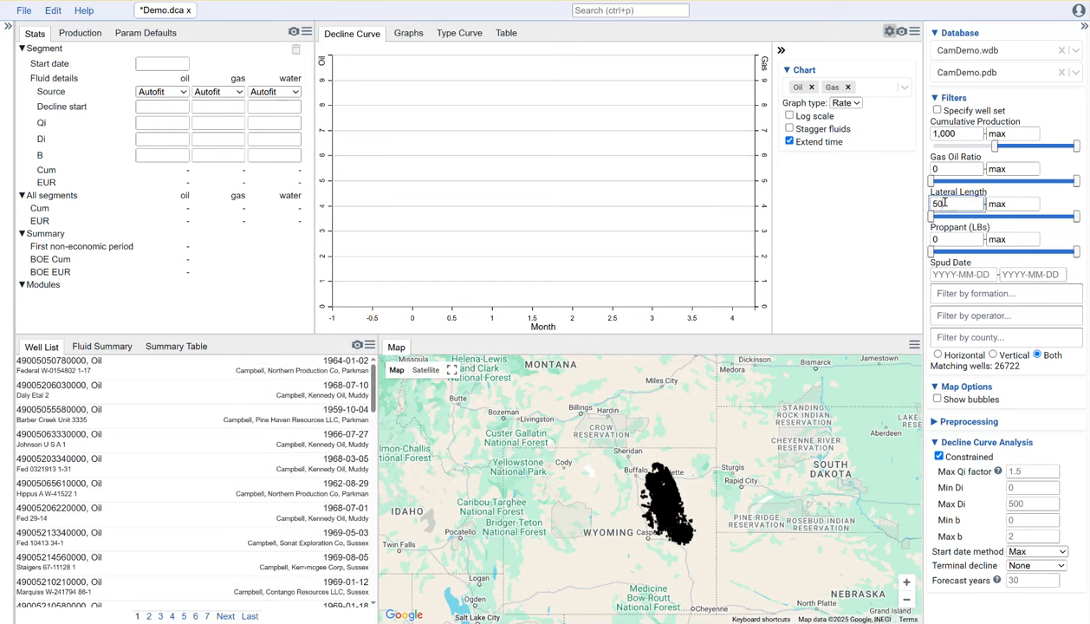
Step: Limit the well filter to spud dates starting from 2010-01-01
left_click(962, 274)
left_click(1031, 310)
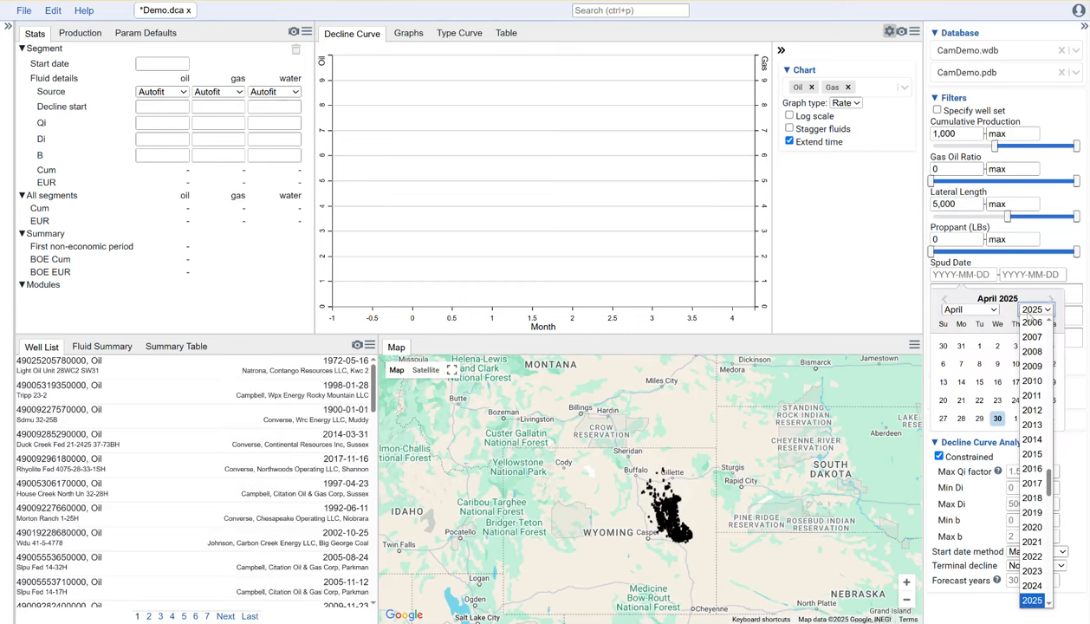
left_click(1033, 382)
left_click(970, 309)
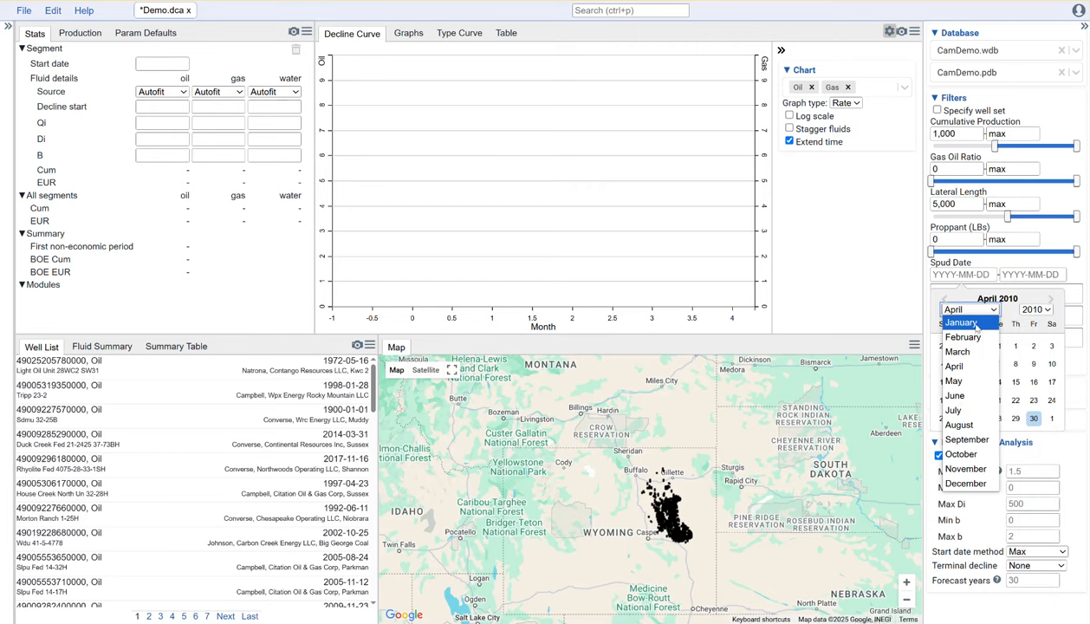
left_click(961, 322)
left_click(1033, 345)
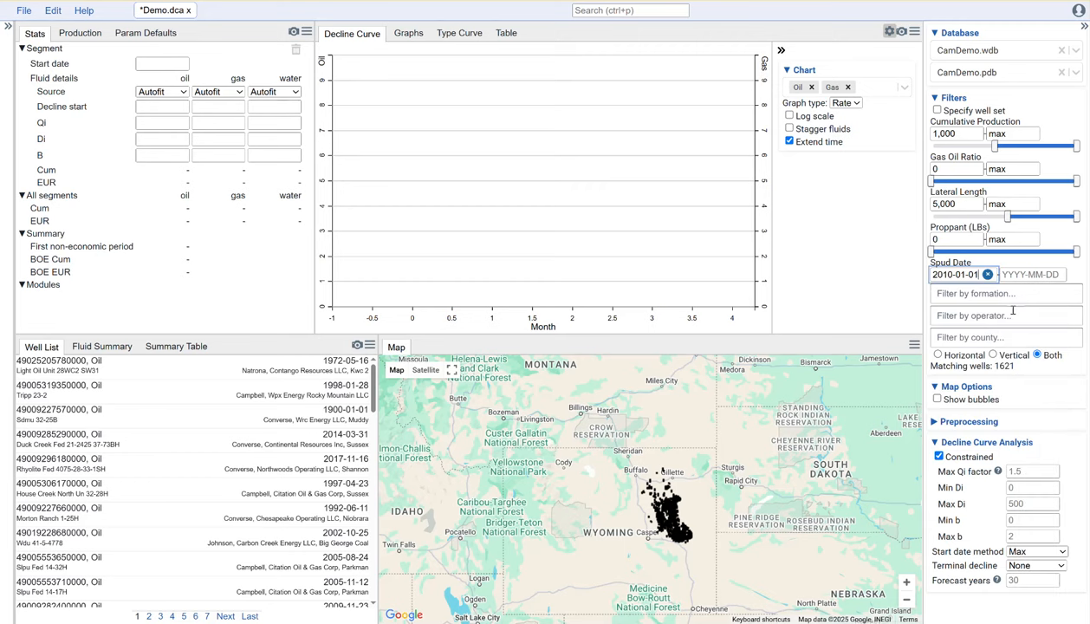
Step: Filter the wells to the NIOBRARA formation and show bubbles on the map
left_click(944, 292)
left_click(975, 317)
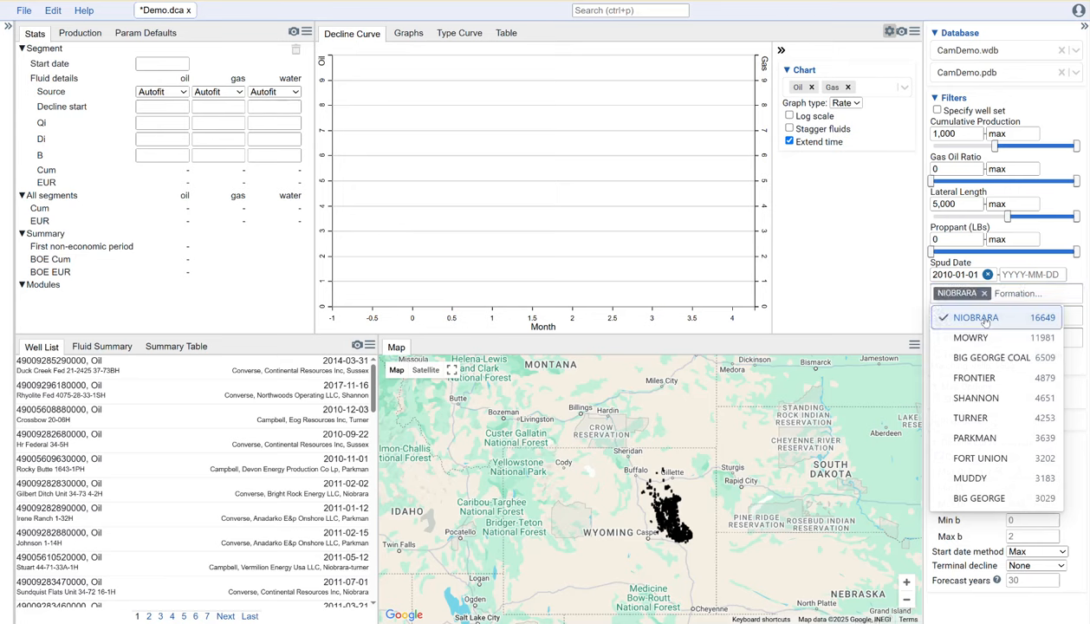
left_click(901, 300)
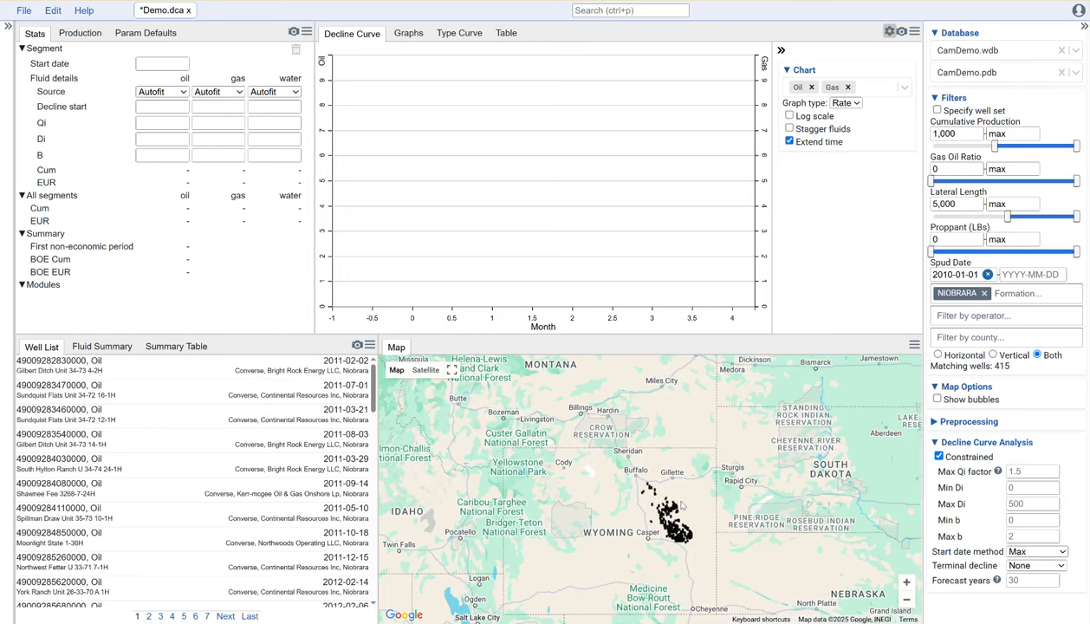
left_click(936, 398)
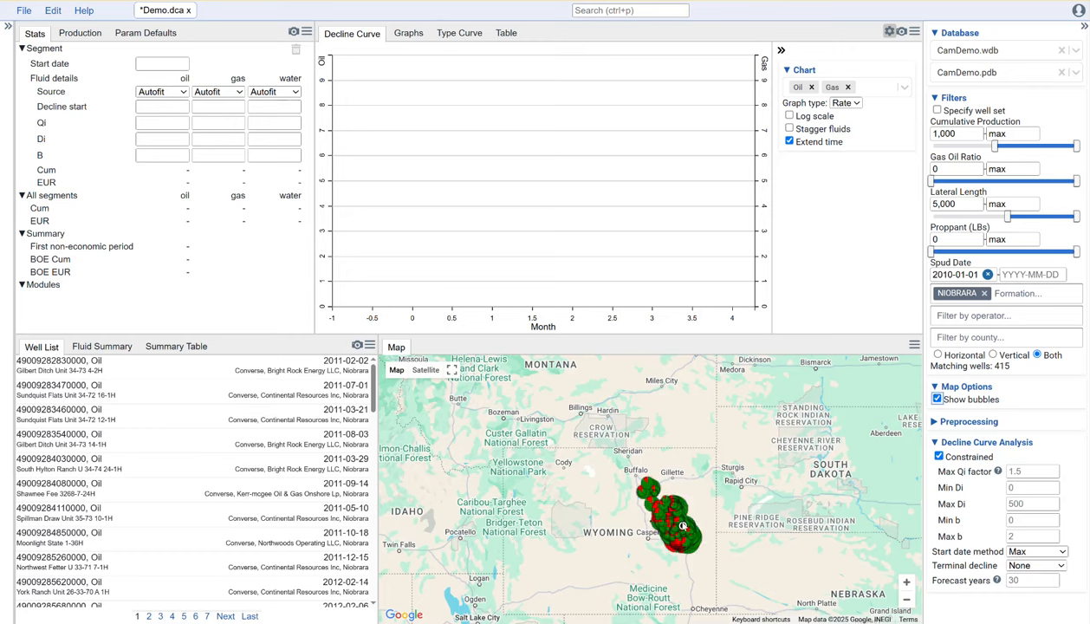
Step: Select the Marys Draw 479-3208XH well on the map and plot its decline curve on a log scale with staggered fluids
scroll(682, 517, "up", 2)
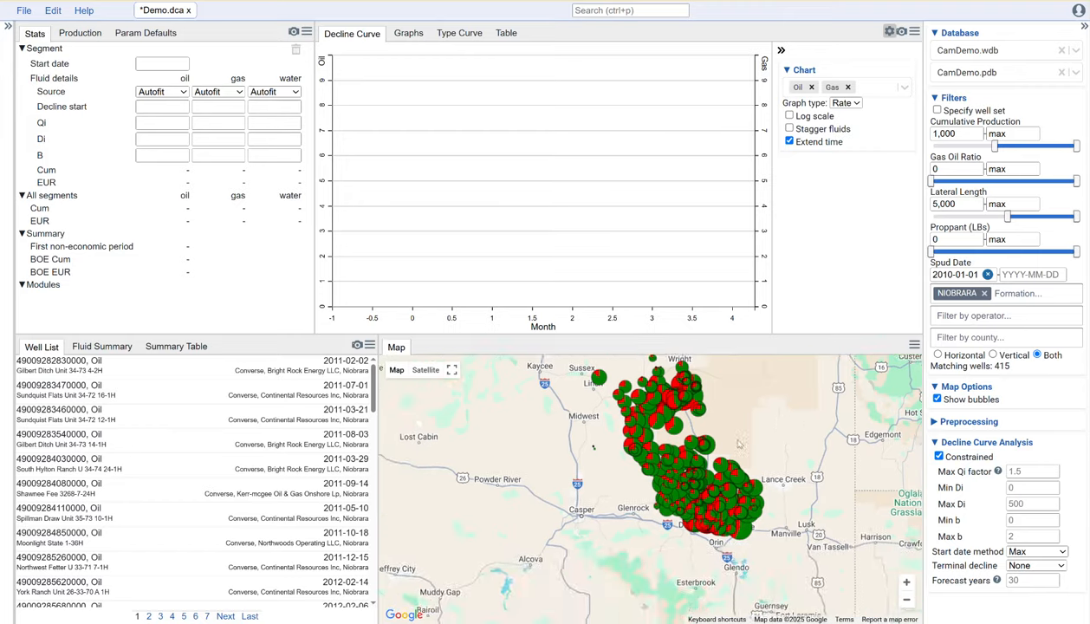
scroll(658, 537, "up", 1)
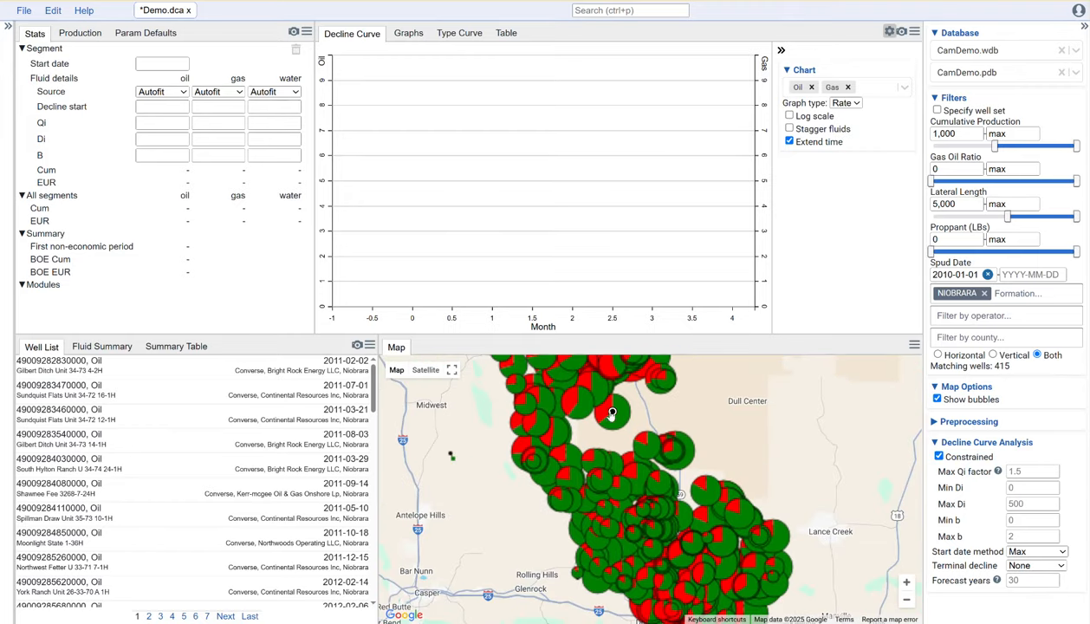
left_click(612, 413)
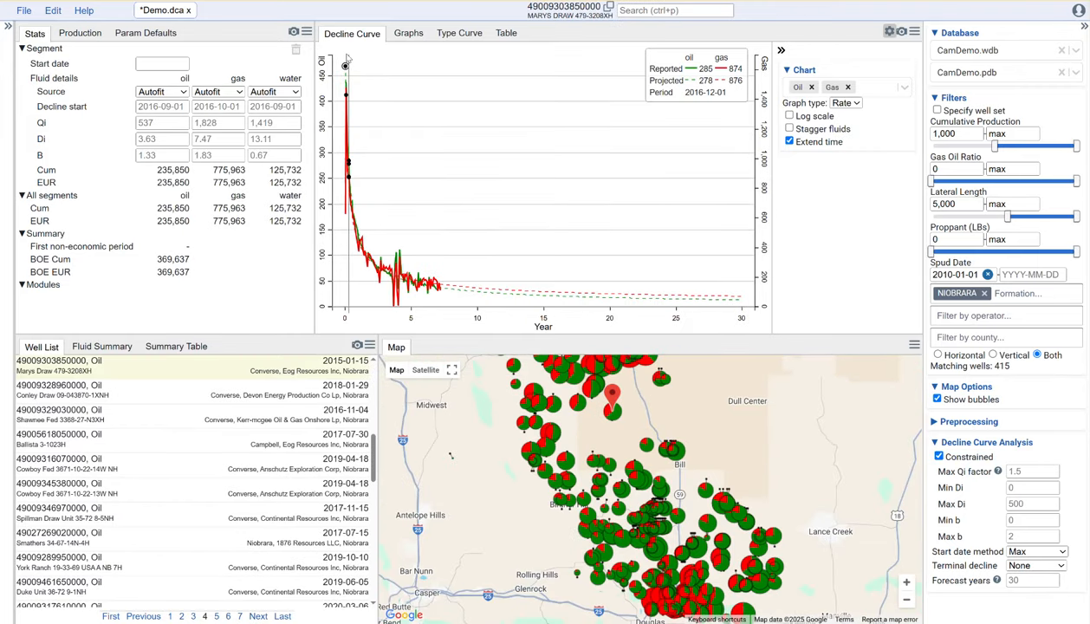
left_click(806, 116)
left_click(817, 129)
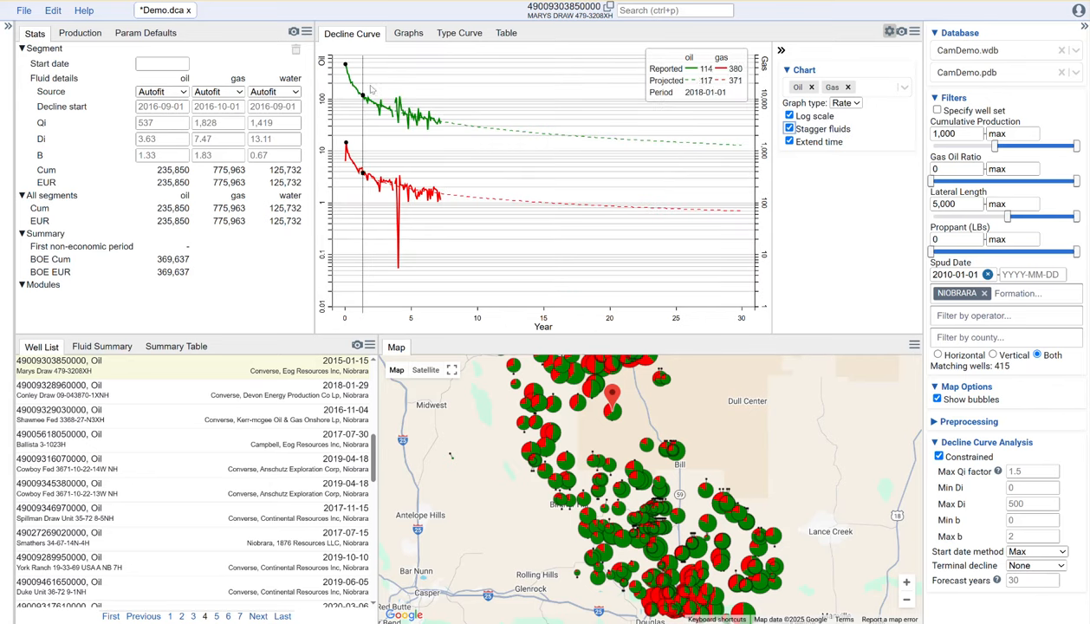
Step: View the decline curves of neighbouring wells on the map, including Katara 1018-1918H and Katara 602-0916H
left_click(577, 402)
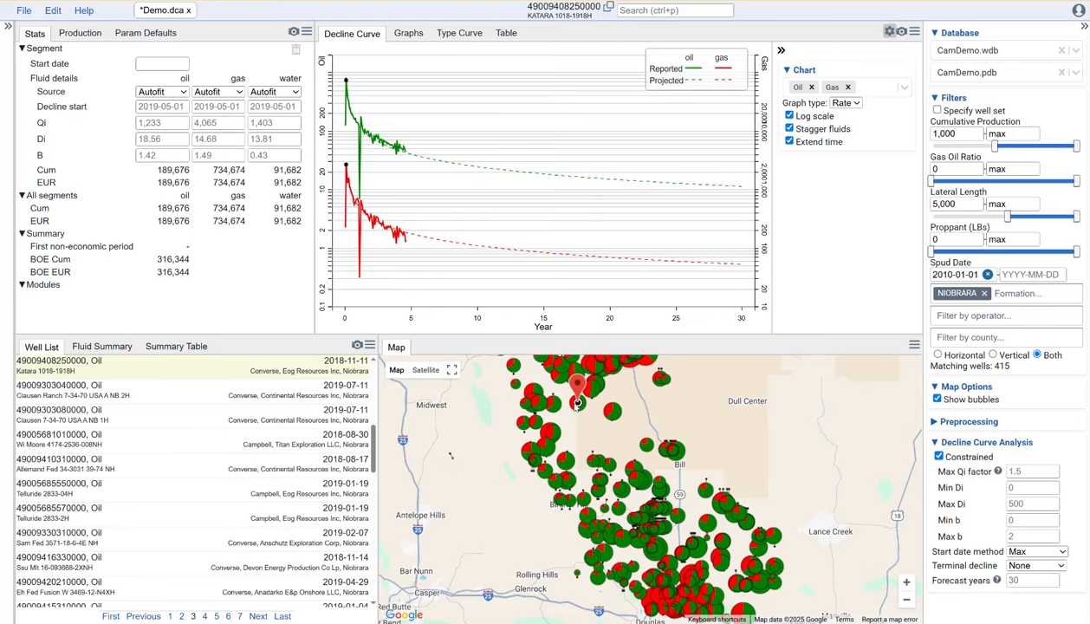
left_click(606, 407)
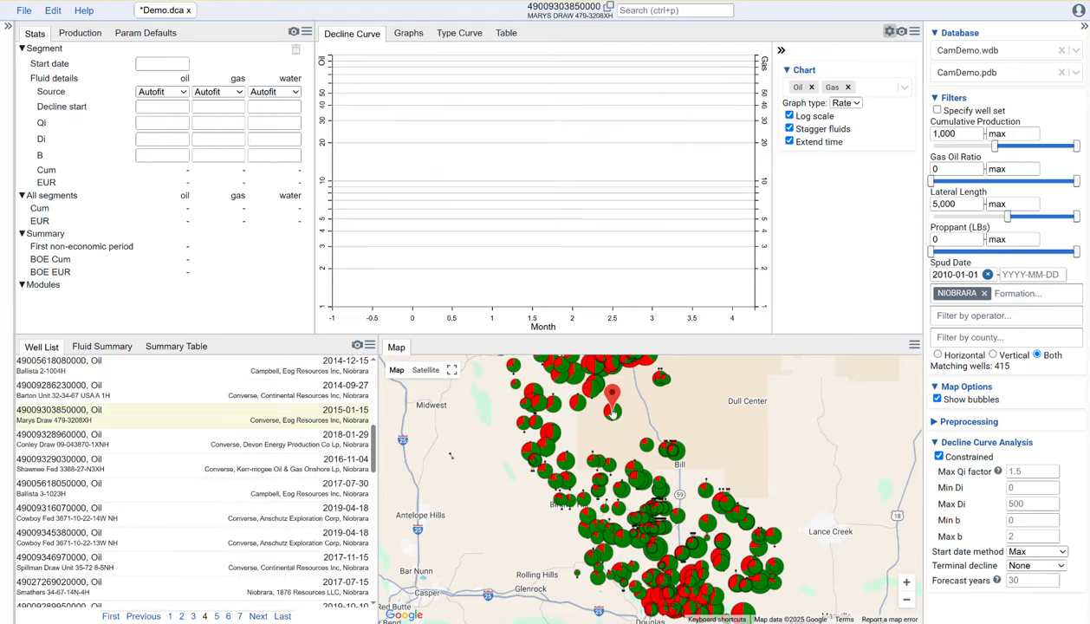
left_click(590, 388)
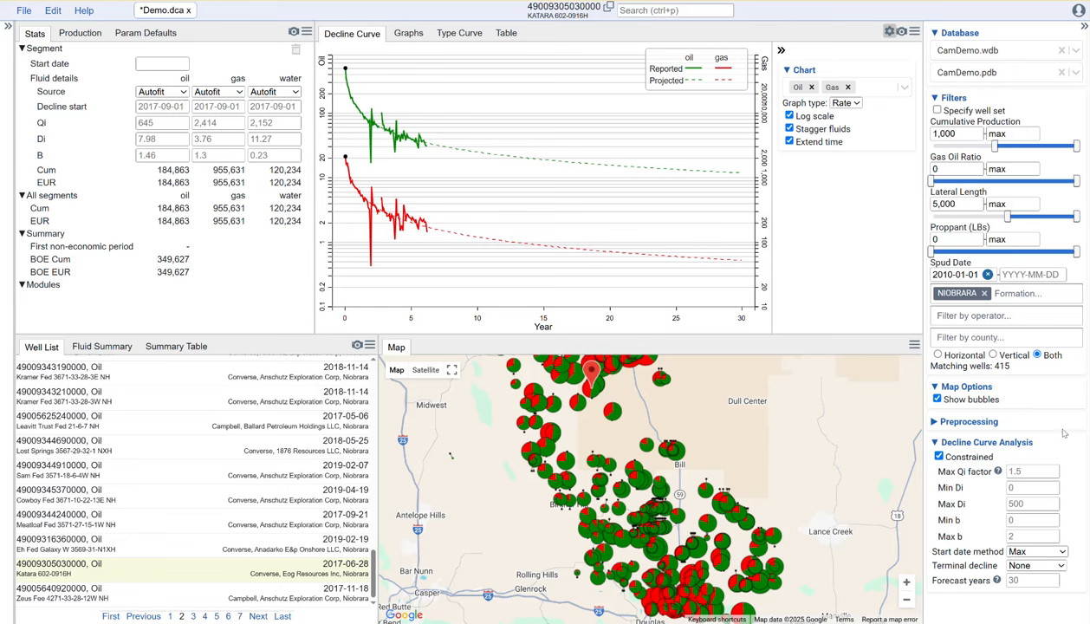
Step: Constrain the decline curve fit to a minimum Di of 0.1, a maximum Di of 50 and a maximum b of 1.5
left_click(1031, 489)
type("0.1")
left_click(1036, 504)
type("50")
left_click(1021, 536)
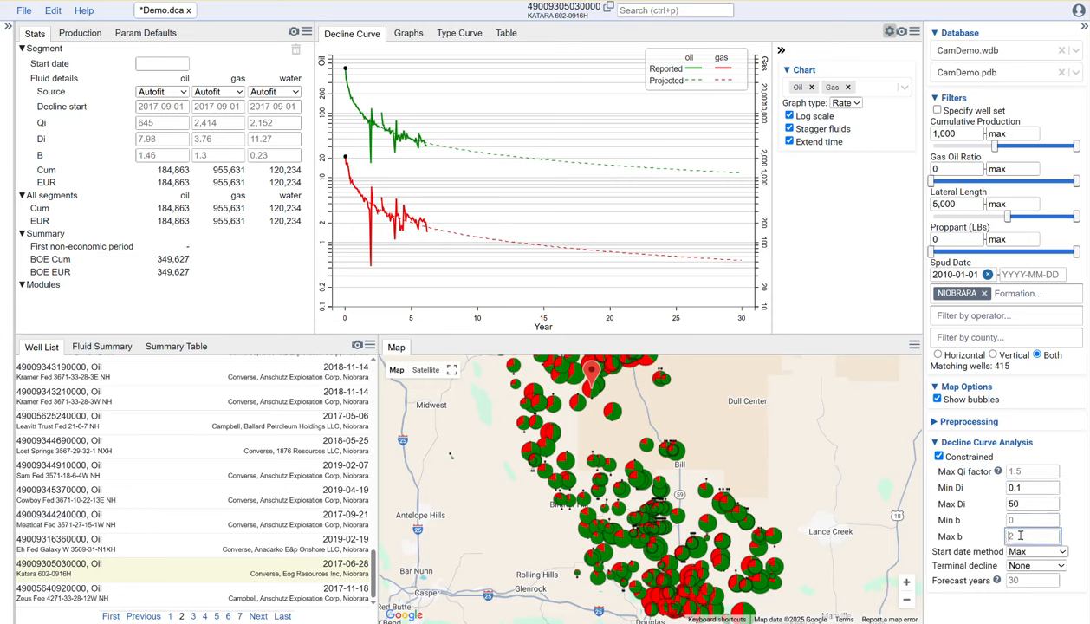
type("1.5")
left_click(1021, 518)
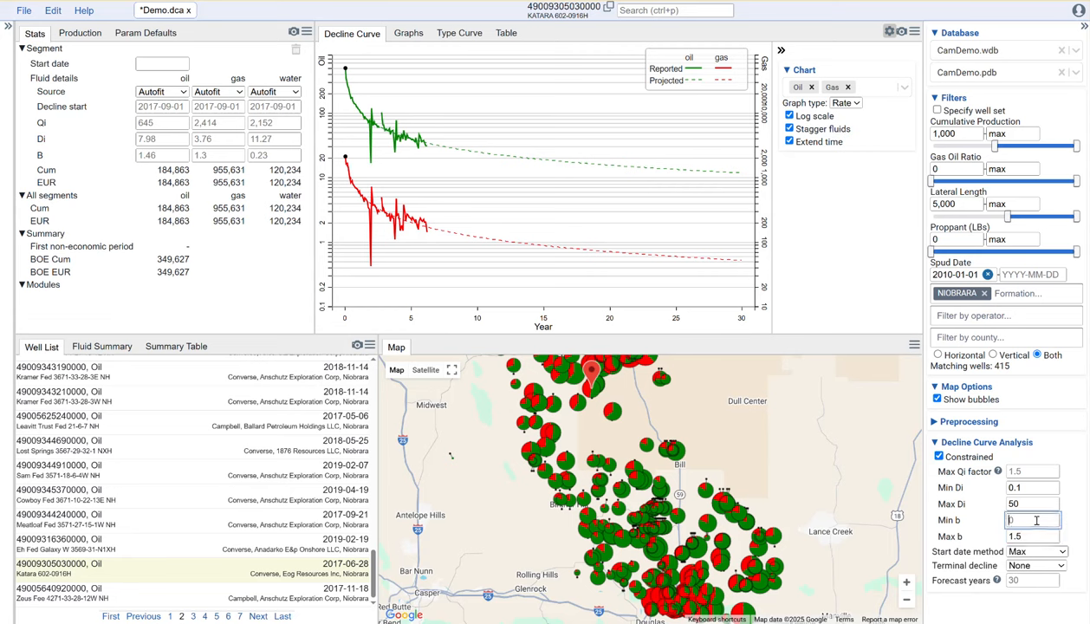
Step: Set an Exponential terminal decline with a minimum decline of 0.08 and a forecast of 40 years
left_click(1035, 566)
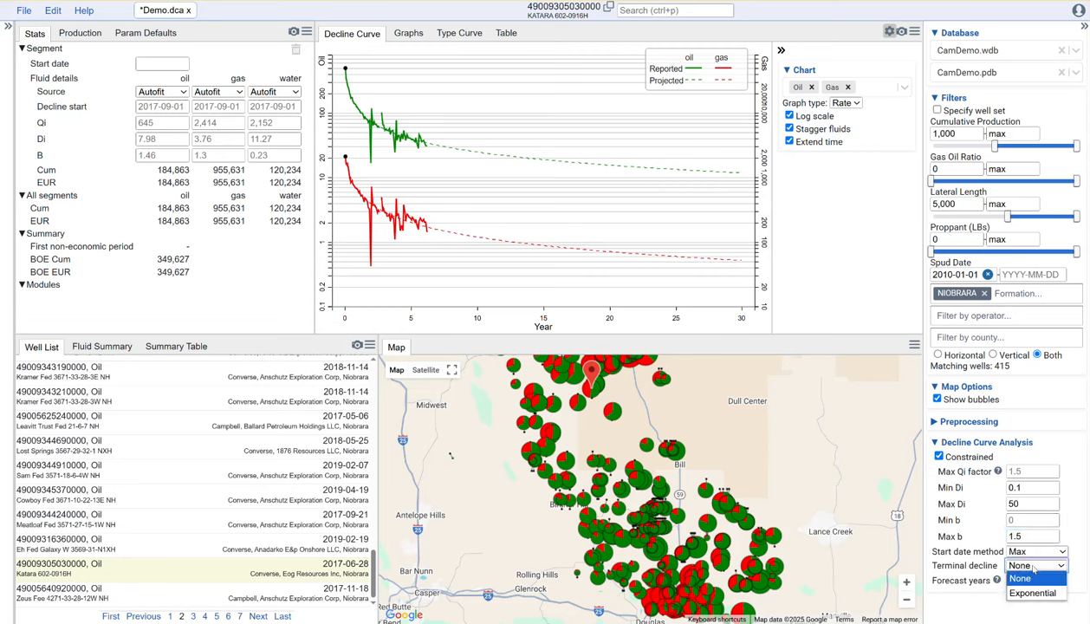
left_click(1035, 578)
key("Down")
left_click(1029, 579)
type("0.08")
left_click(1020, 594)
type("40")
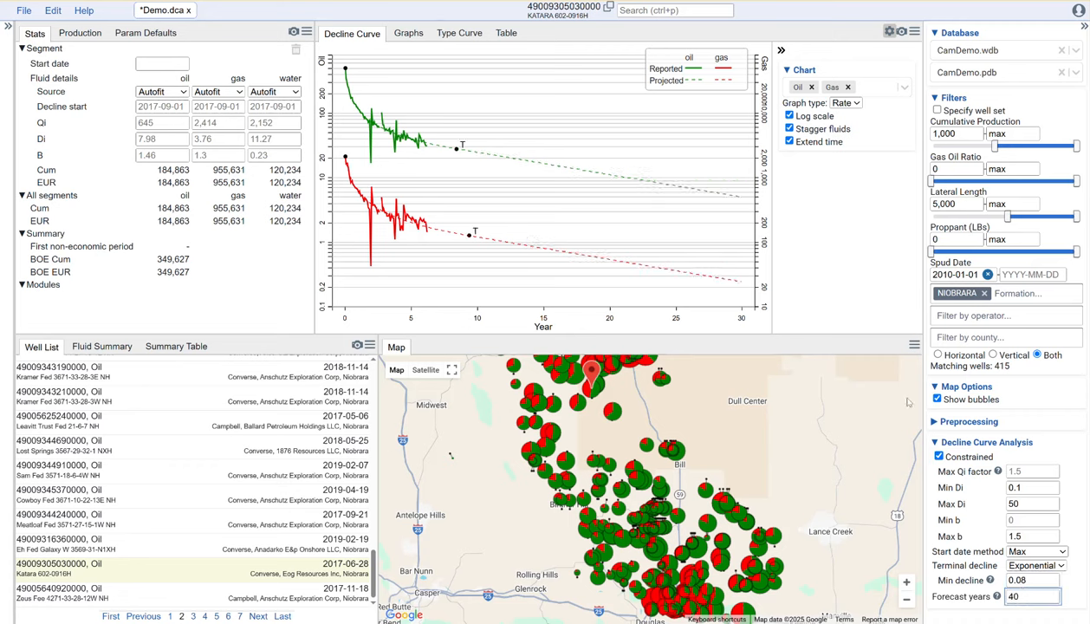
left_click(875, 297)
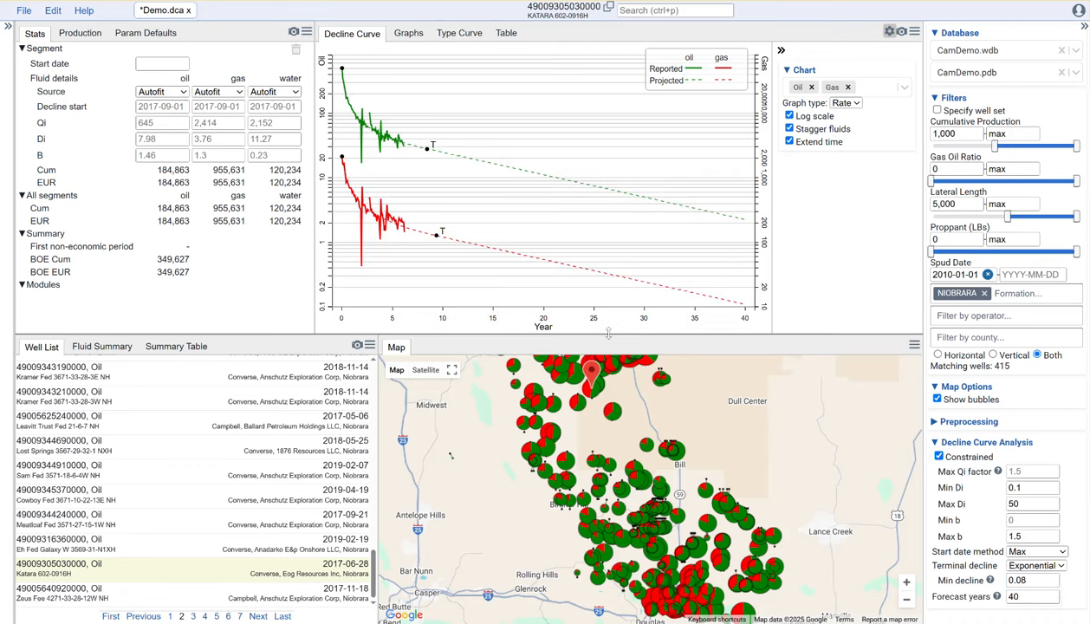
Step: Bring up the Katara 1018-1918H well from the map and add the Economics module to the analysis
left_click(610, 407)
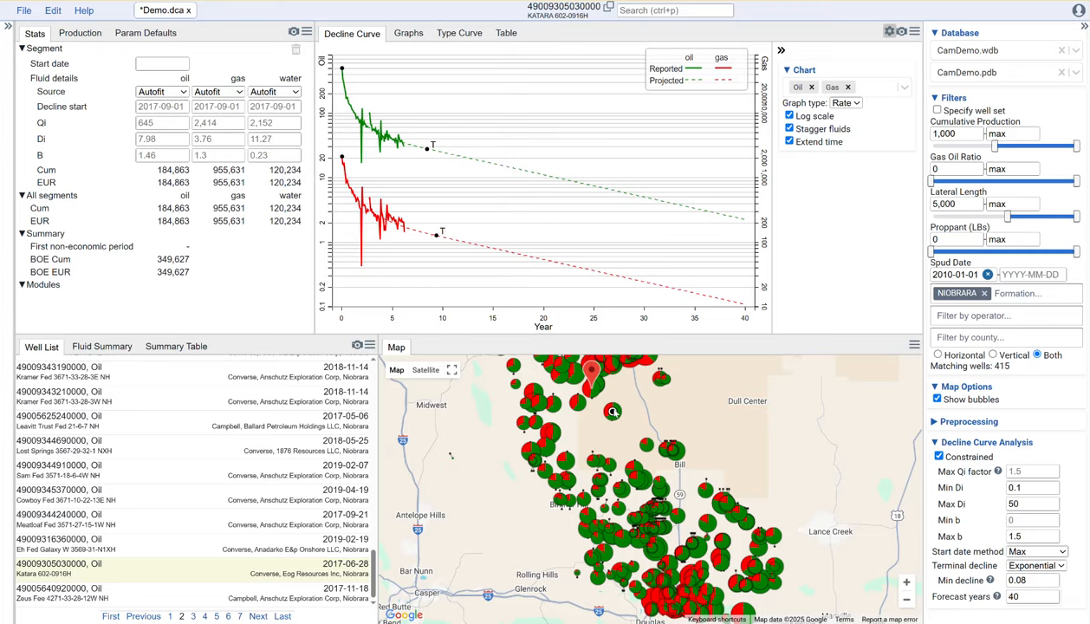
left_click(578, 403)
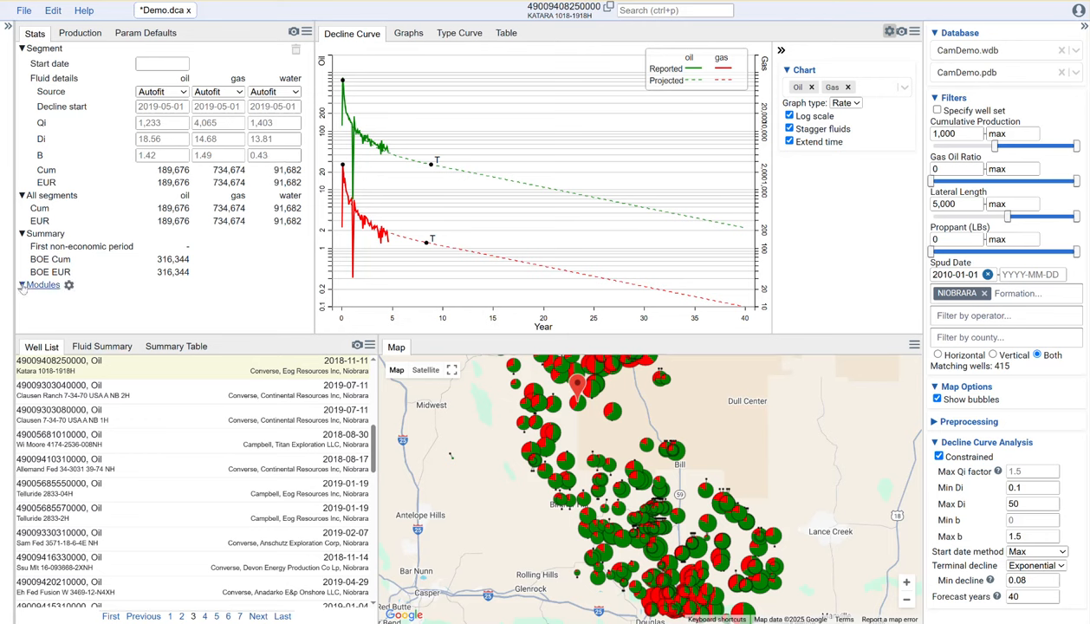
left_click(69, 286)
left_click(407, 277)
left_click(687, 387)
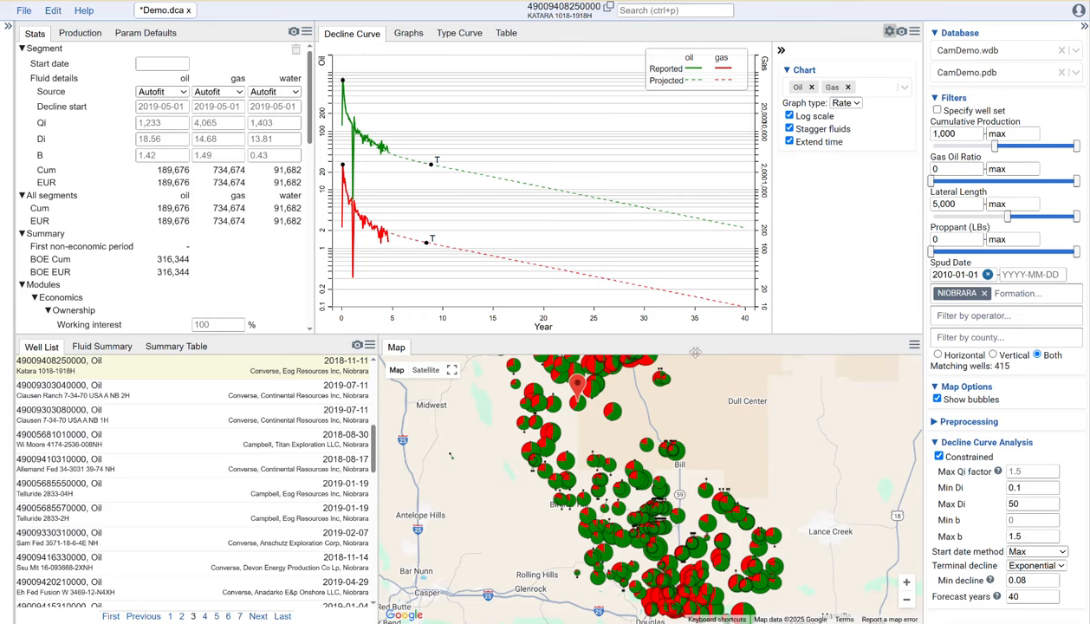
Step: Set the working interest to 100 % in the economics parameter defaults
left_click(141, 34)
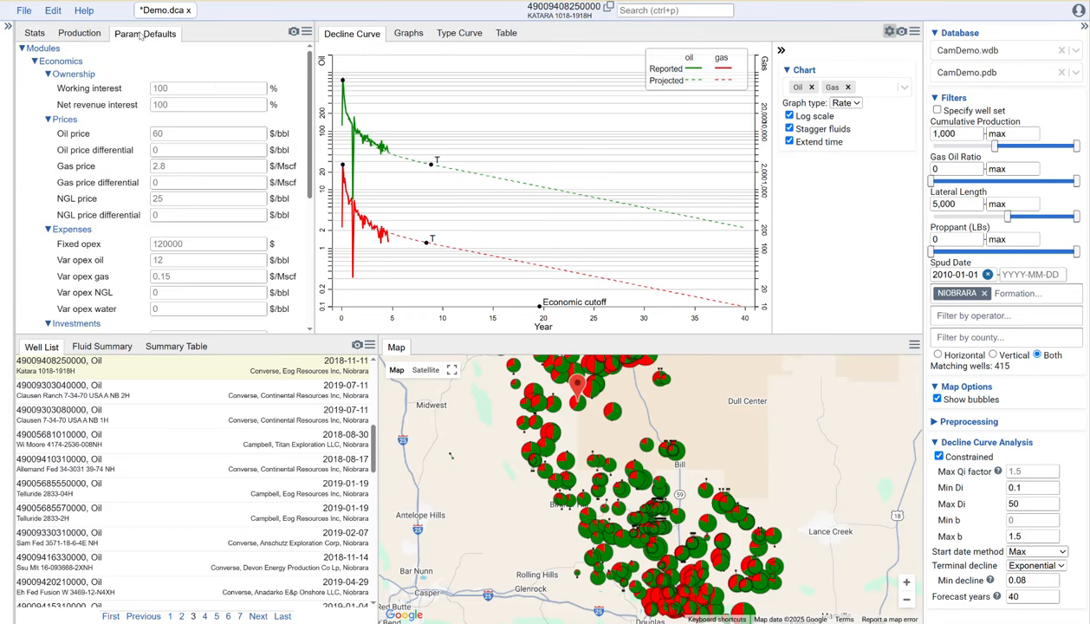
left_click(168, 89)
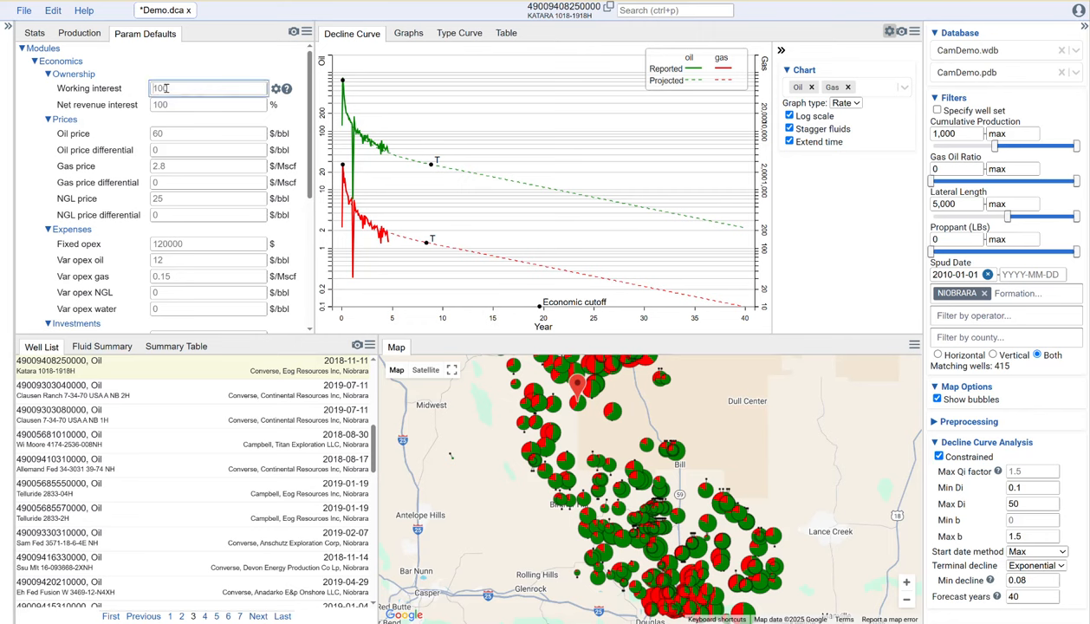
type("100")
key("Tab")
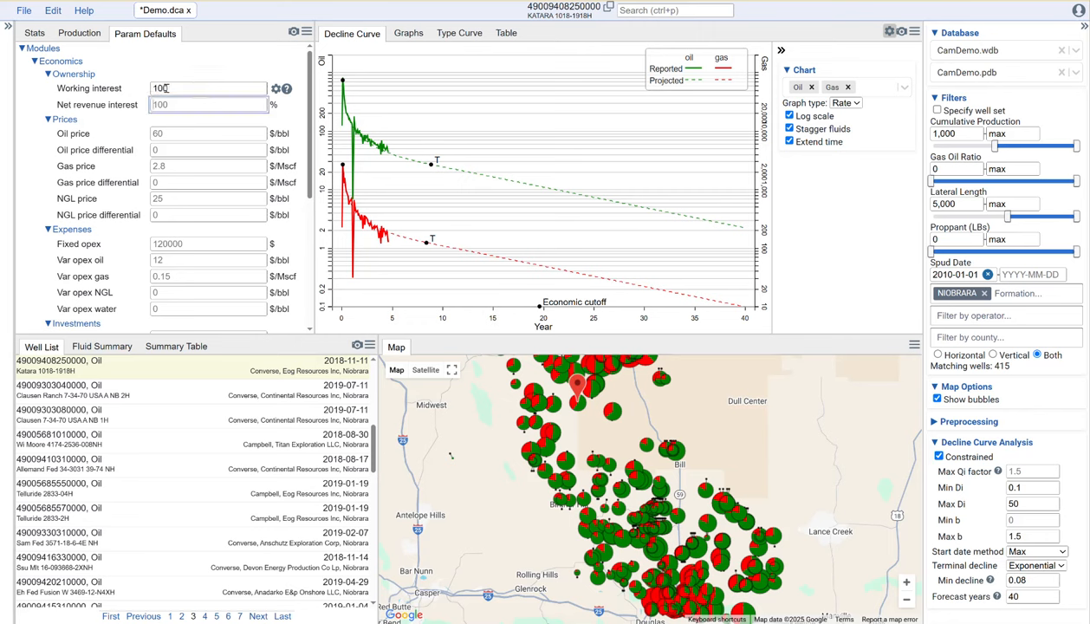
type("80")
Step: Set the default oil price to 65 $/bbl with an oil price differential of -2 $/bbl
left_click(180, 133)
type("6")
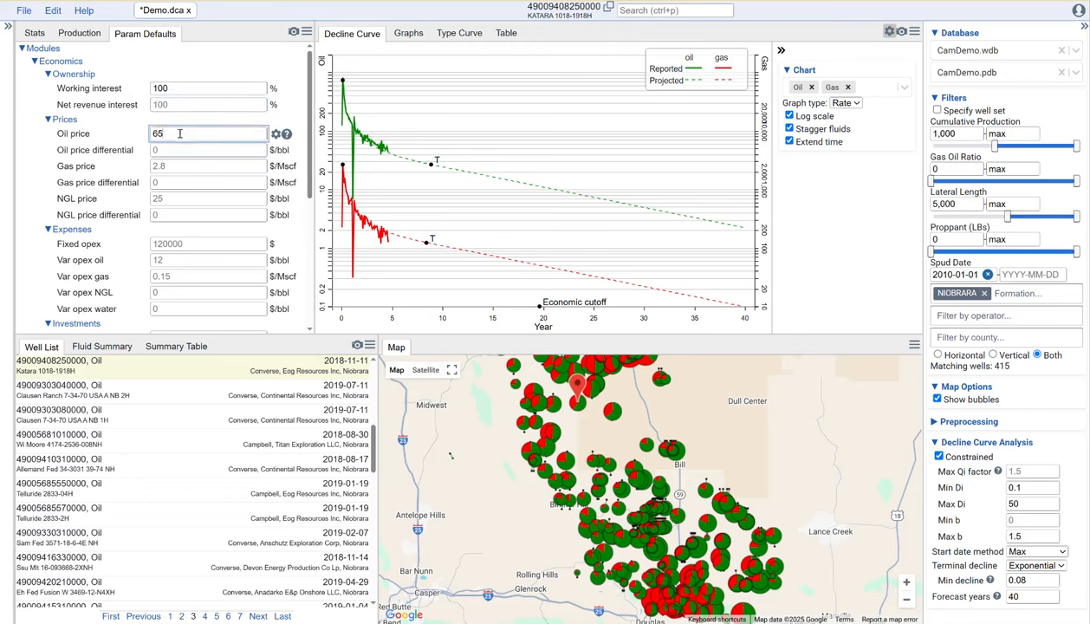
type("5")
left_click(173, 150)
type("-2")
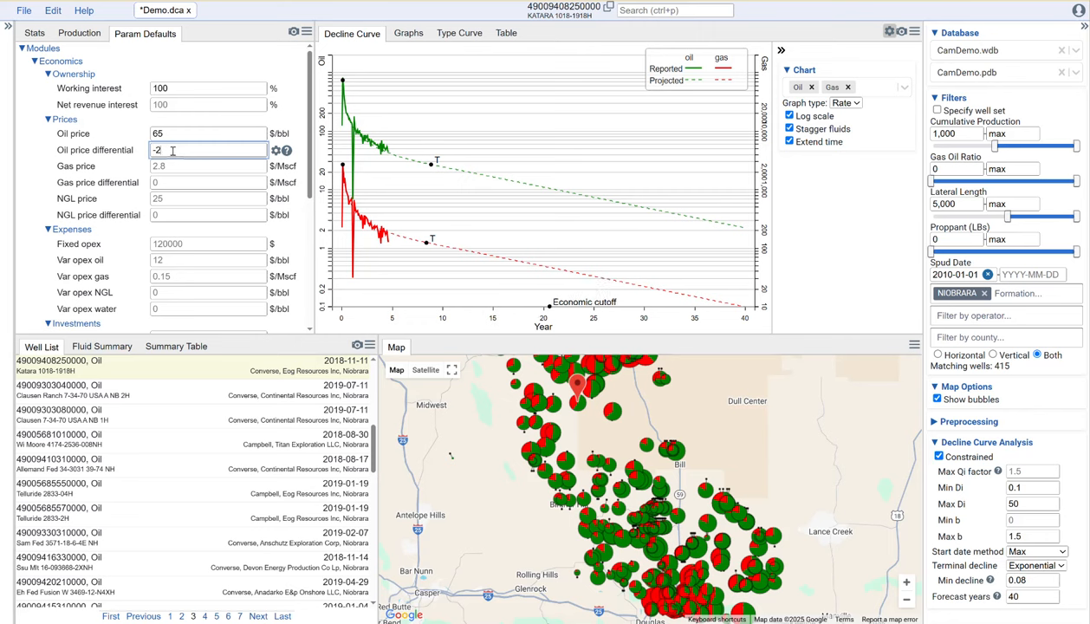
Step: Set the default gas price to 3 $/Mscf
left_click(167, 165)
type("3")
key("Tab")
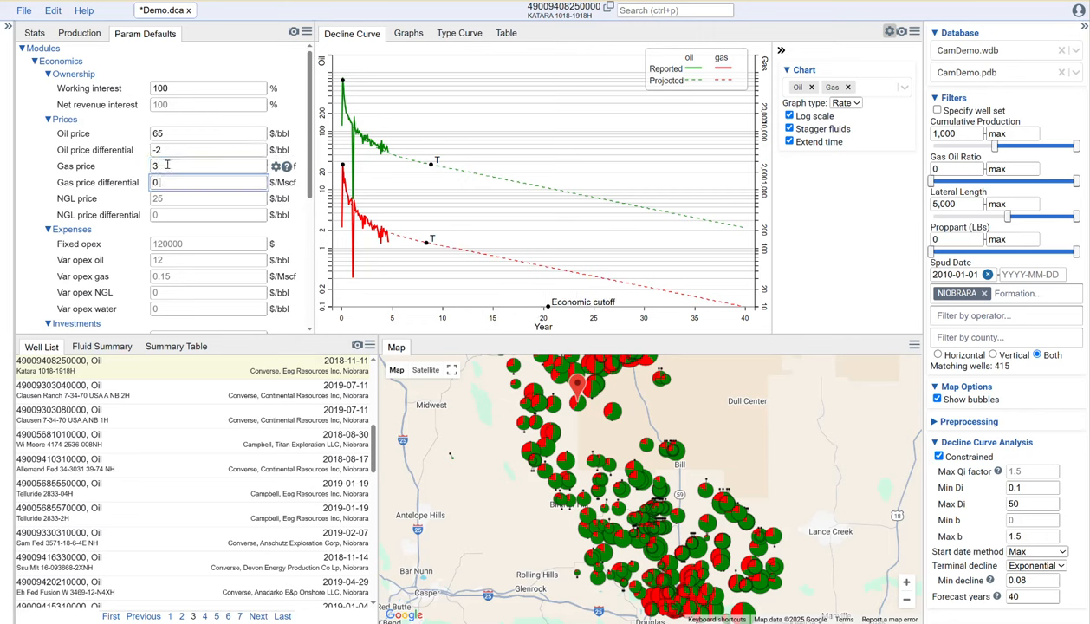
key("BackSpace")
type("-0.15")
key("Return")
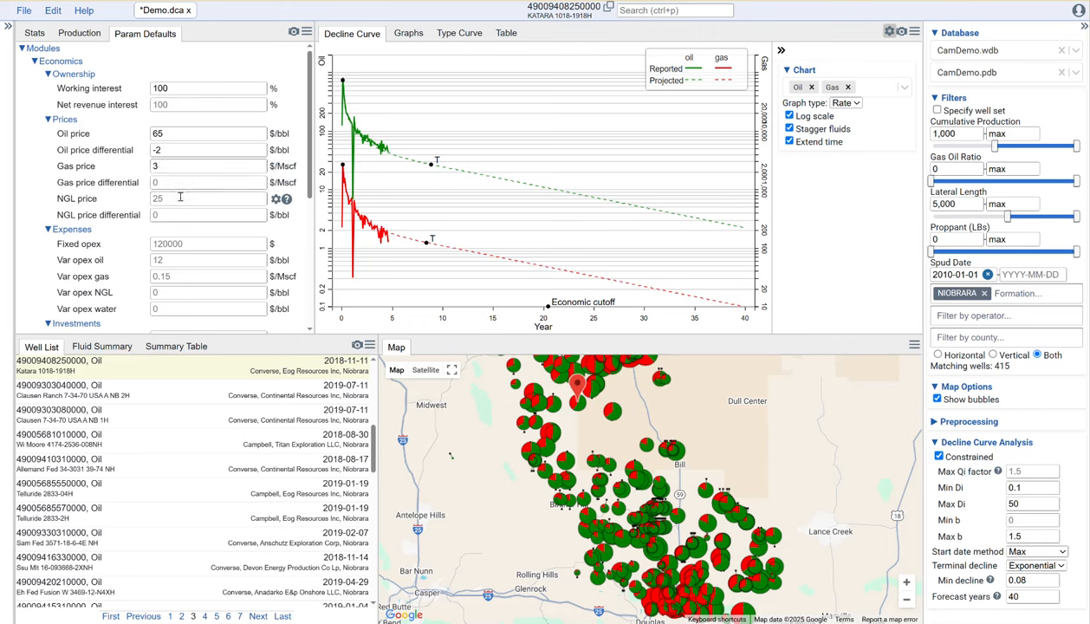
Step: Set the default fixed opex to $36,000
left_click(195, 243)
type("36,")
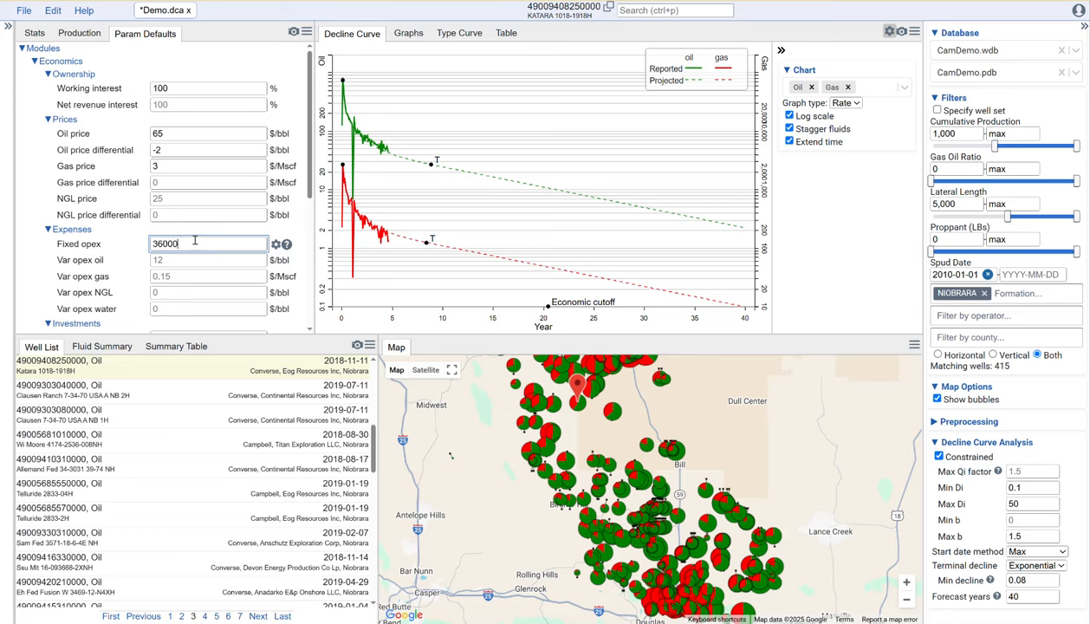
type("000")
key("Return")
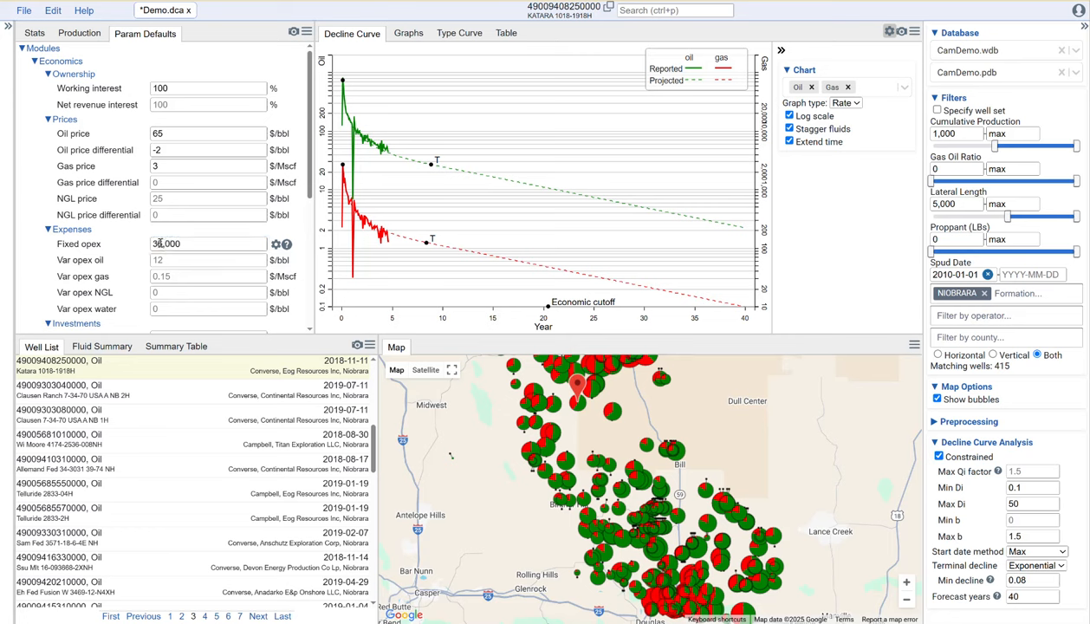
Step: Set the default oil, gas and NGL severance taxes to 6 % each
scroll(143, 308, "down", 1)
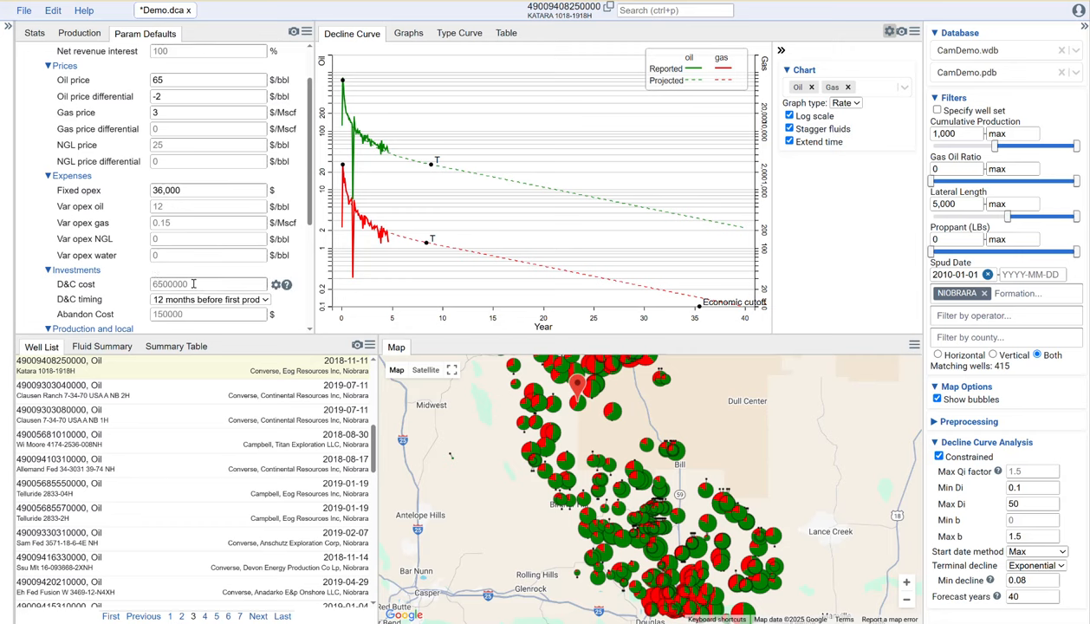
scroll(195, 277, "down", 3)
left_click(207, 191)
type("6")
key("Tab")
type("6")
key("Tab")
type("6")
key("Tab")
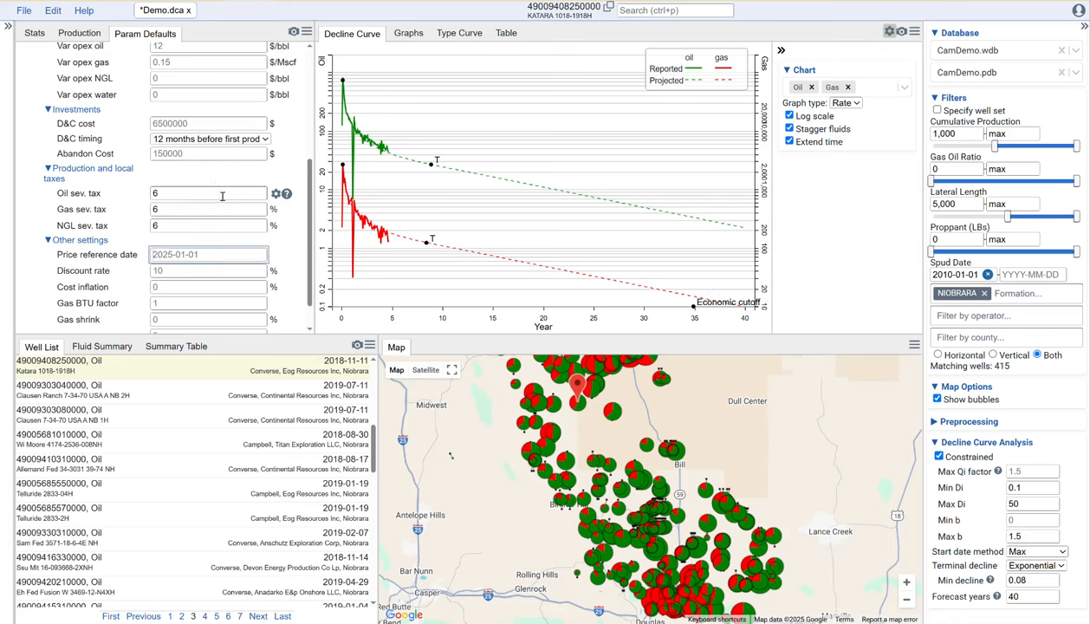
left_click(34, 267)
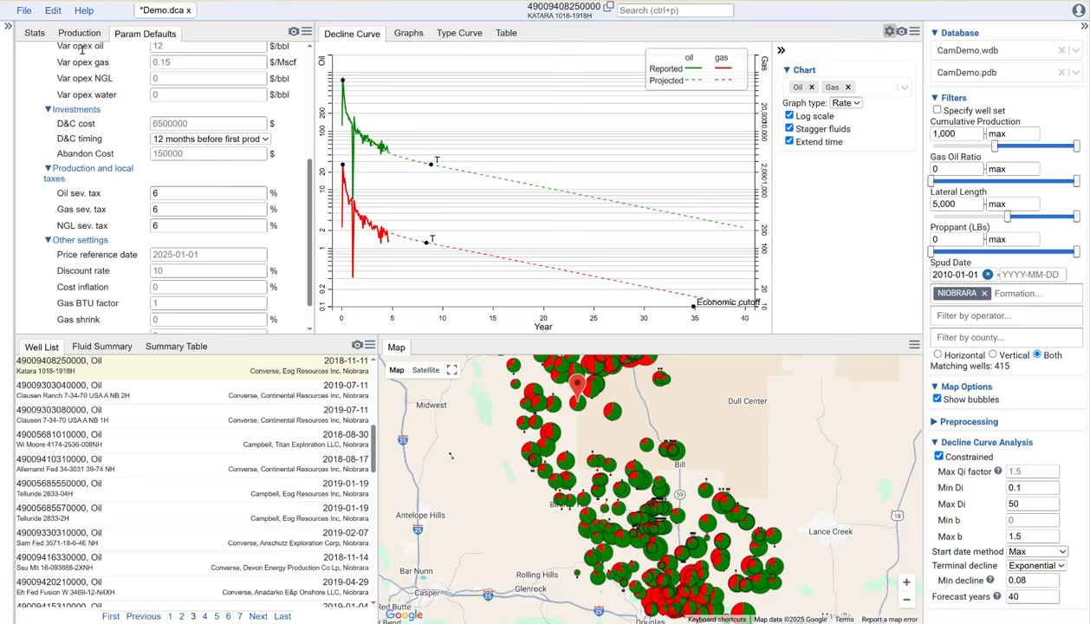
Step: Review the selected well's EUR, IRR and NPV statistics
left_click(36, 33)
scroll(220, 265, "down", 10)
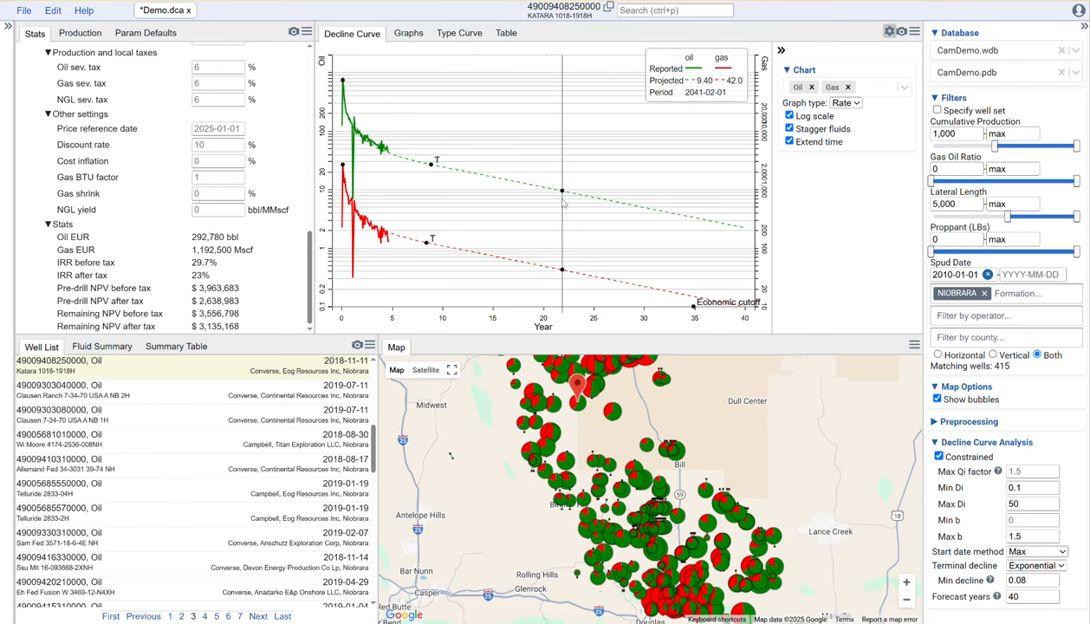
Step: Create a new type curve named Nio_P50
left_click(460, 34)
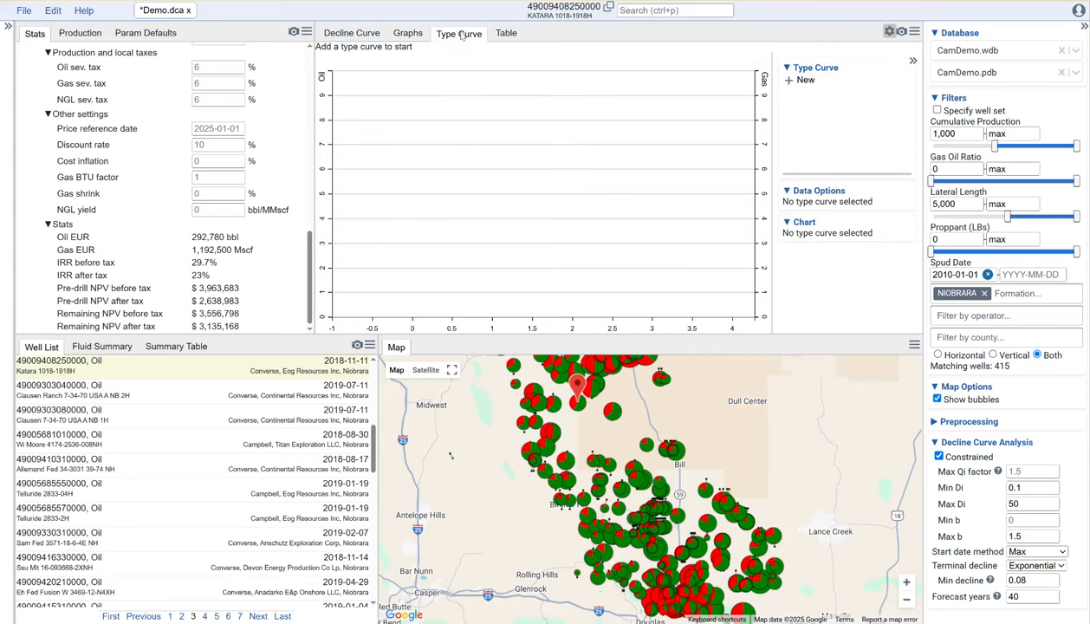
left_click(814, 80)
type("NIo")
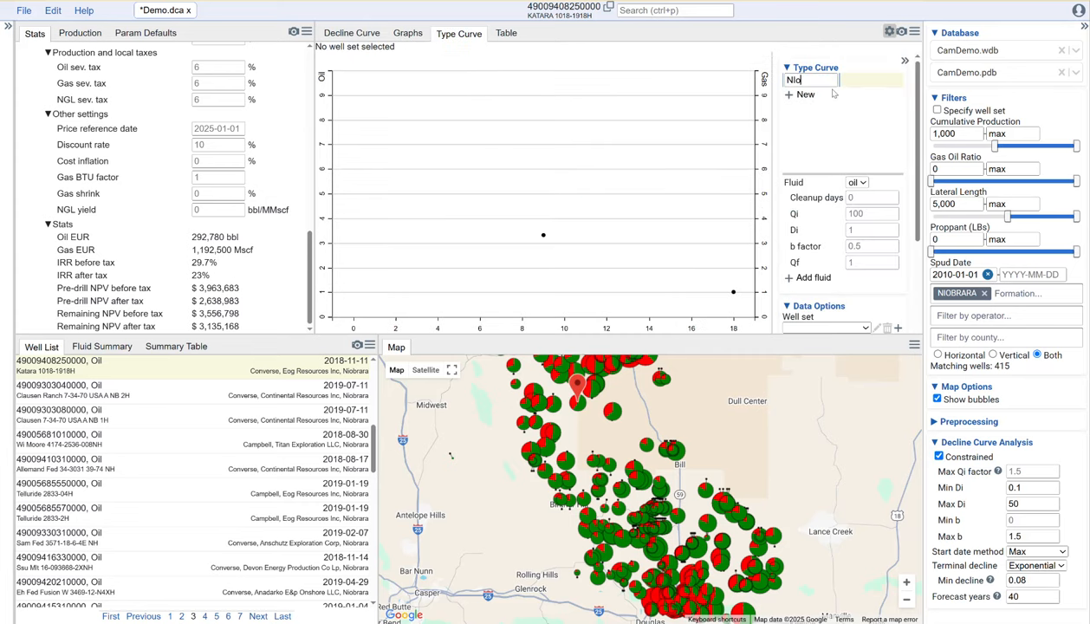
type("io_P50")
left_click(830, 120)
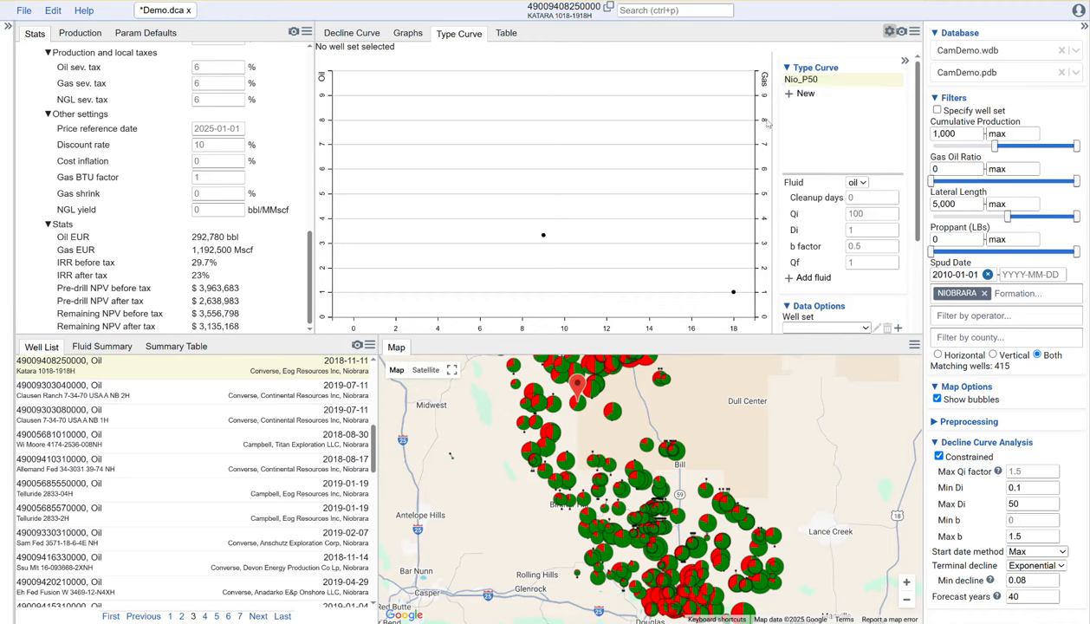
Step: Enclose the southeastern well cluster between Bill, Douglas and Lance Creek in a map polygon and copy its APIs to the clipboard
scroll(855, 195, "down", 3)
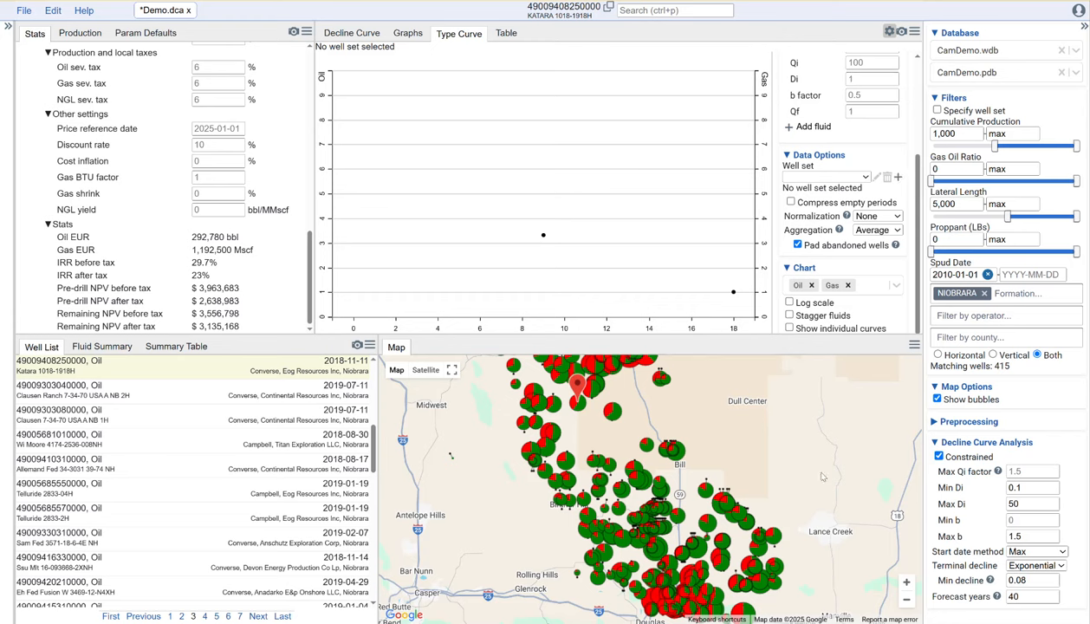
left_click_drag(795, 450, 757, 392)
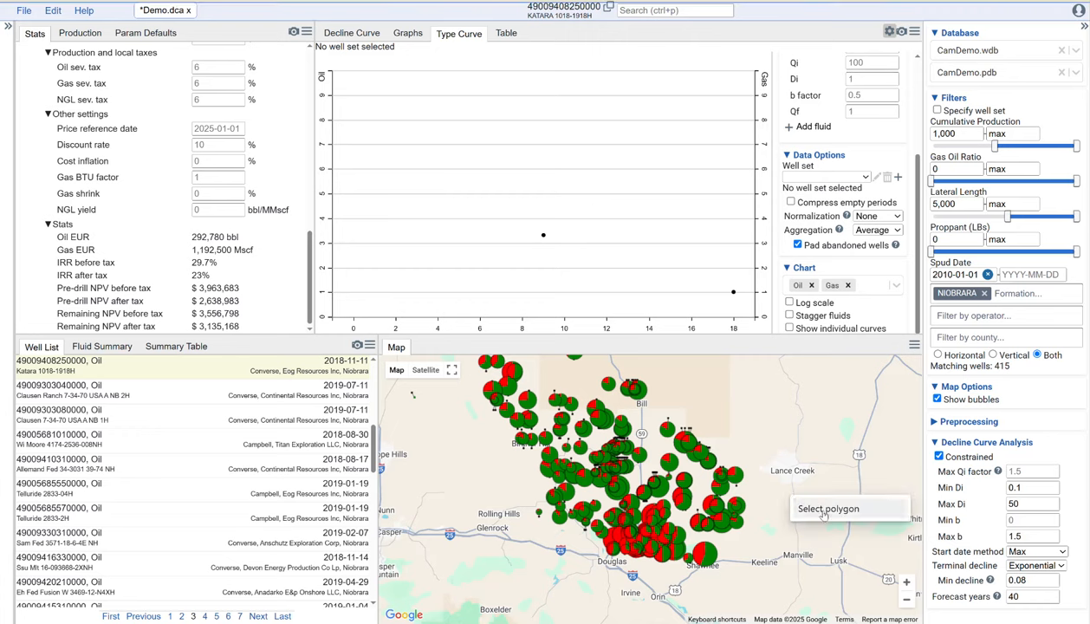
mouse_move(717, 407)
left_mouse_down()
mouse_move(649, 435)
mouse_move(575, 530)
mouse_move(644, 574)
mouse_move(736, 581)
mouse_move(752, 453)
left_mouse_up()
right_click(730, 473)
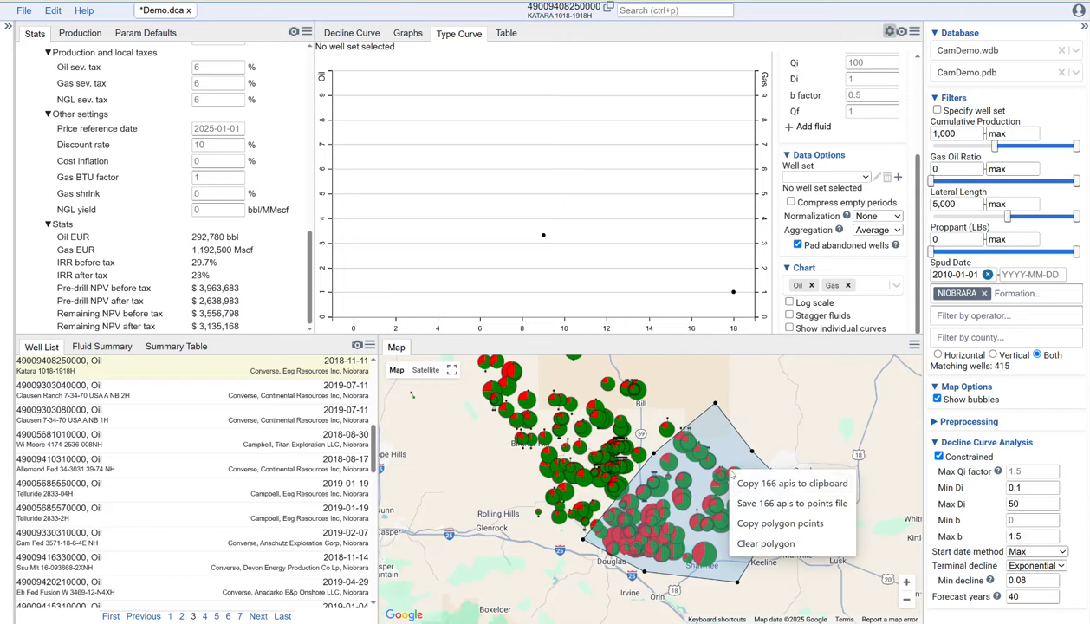
left_click(774, 483)
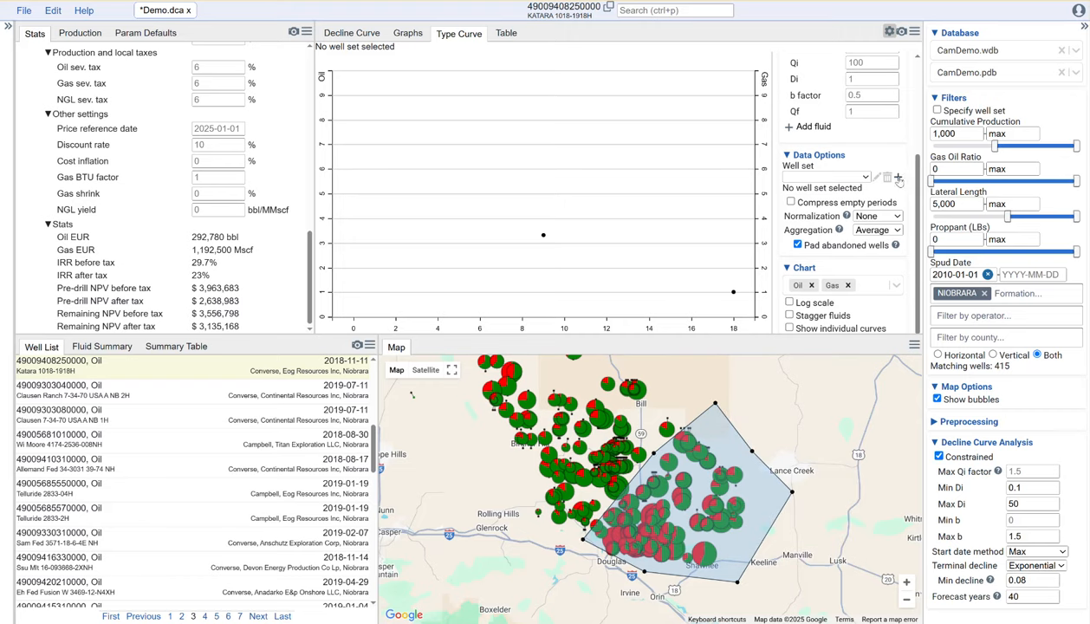
left_click(898, 178)
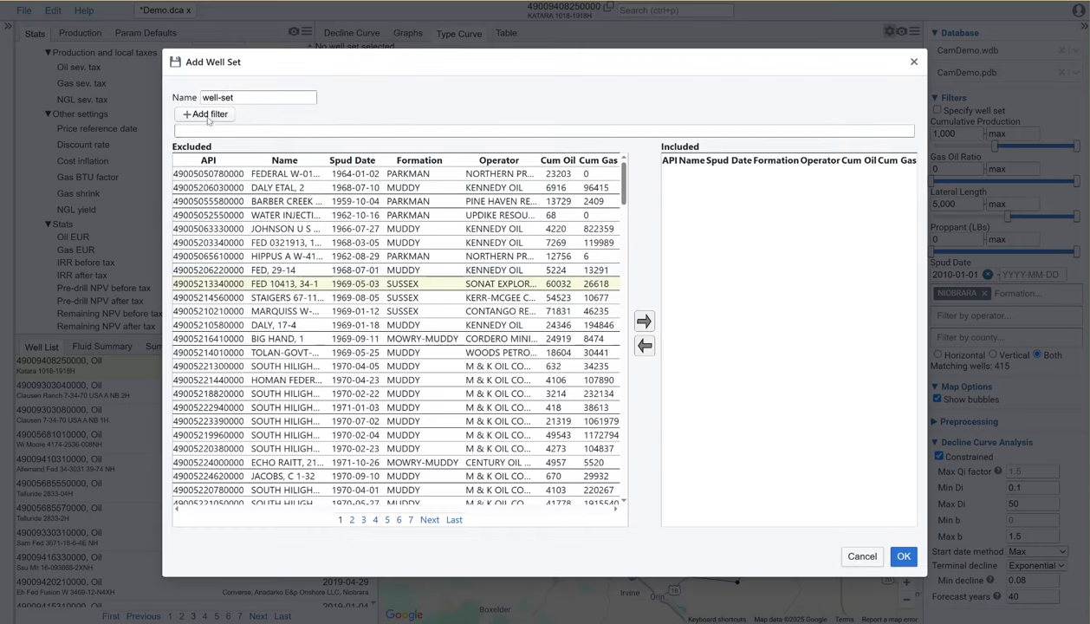
left_click(206, 118)
left_click(163, 149)
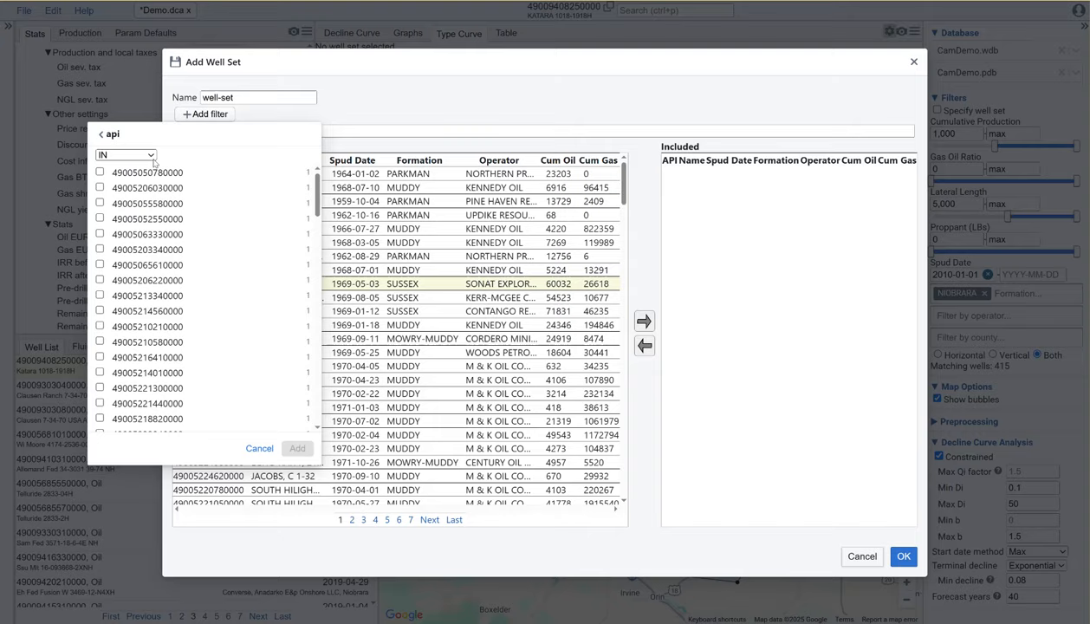
left_click(100, 171)
left_click(297, 448)
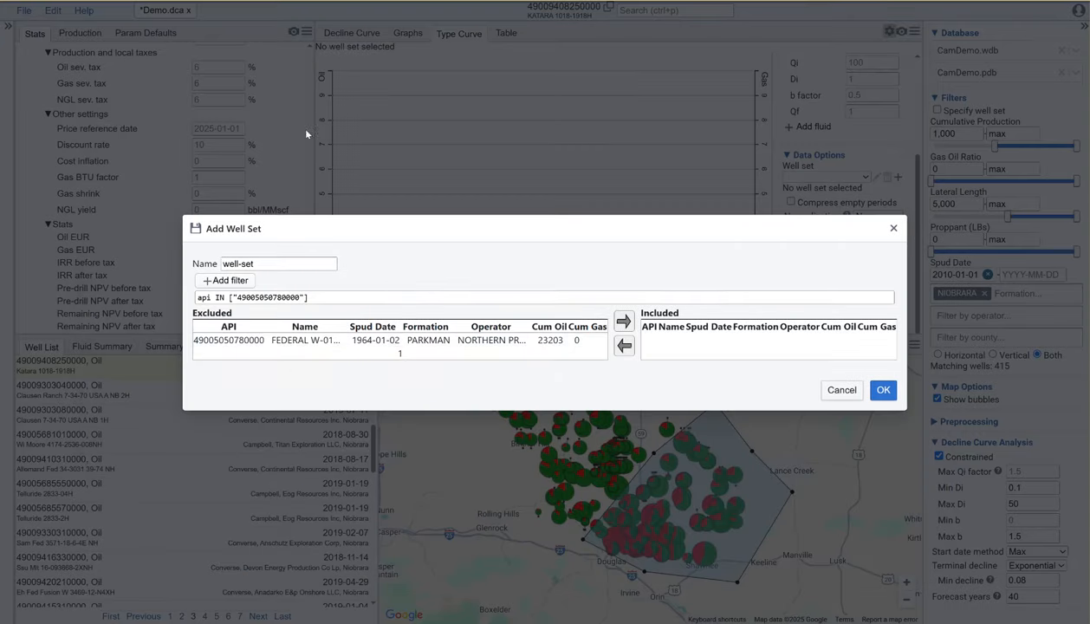
Step: Replace the filter's API value with the copied API list, then include all the matching wells and save the well set
left_click_drag(305, 296, 230, 297)
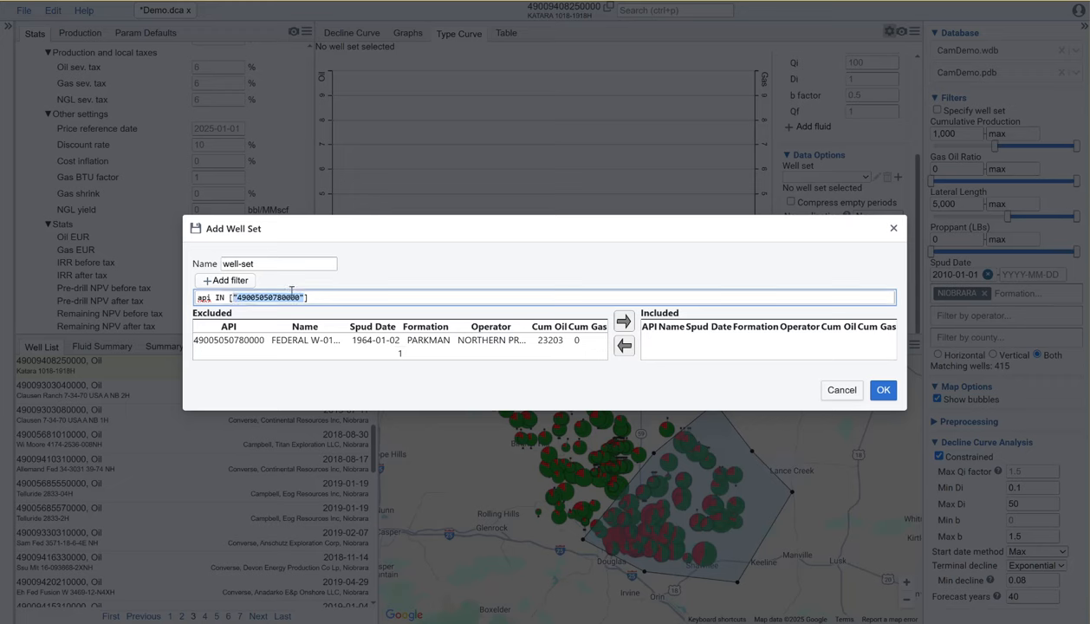
key("ctrl+v")
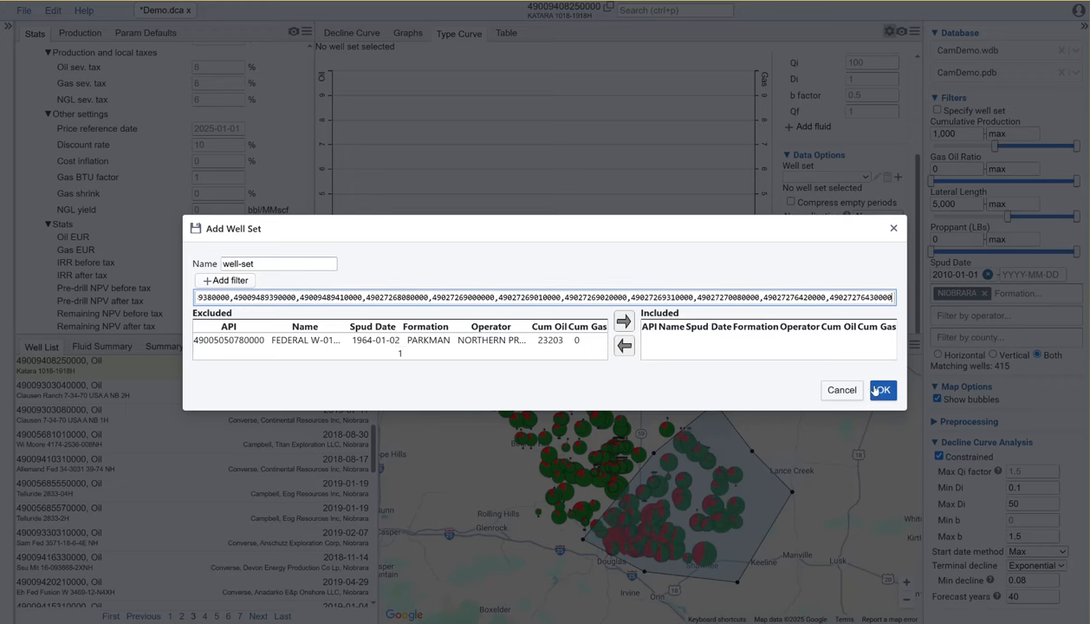
left_click(583, 344)
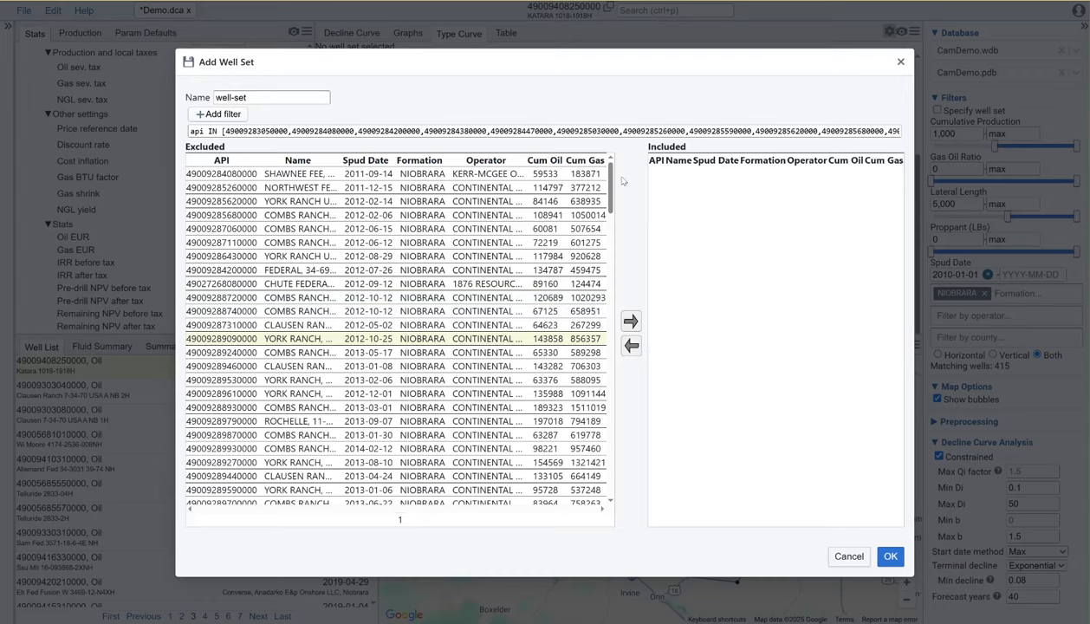
left_click_drag(609, 178, 586, 501)
left_click(631, 321)
left_click(891, 557)
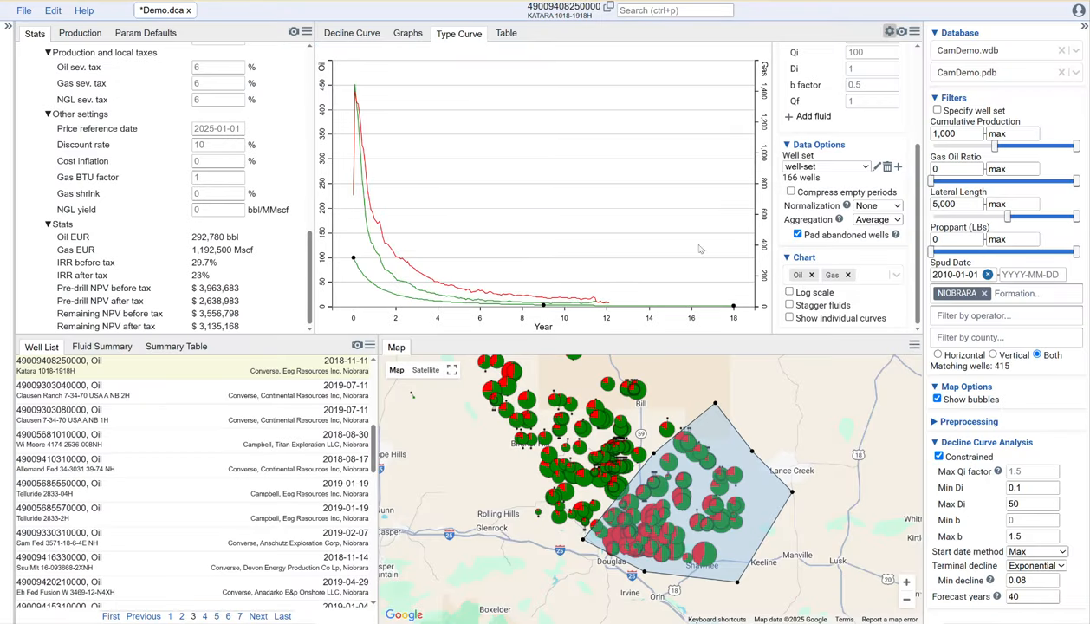
Step: Display the type curve chart with log scale, staggered fluids and individual curves, and set the aggregation to Percentile
left_click(820, 294)
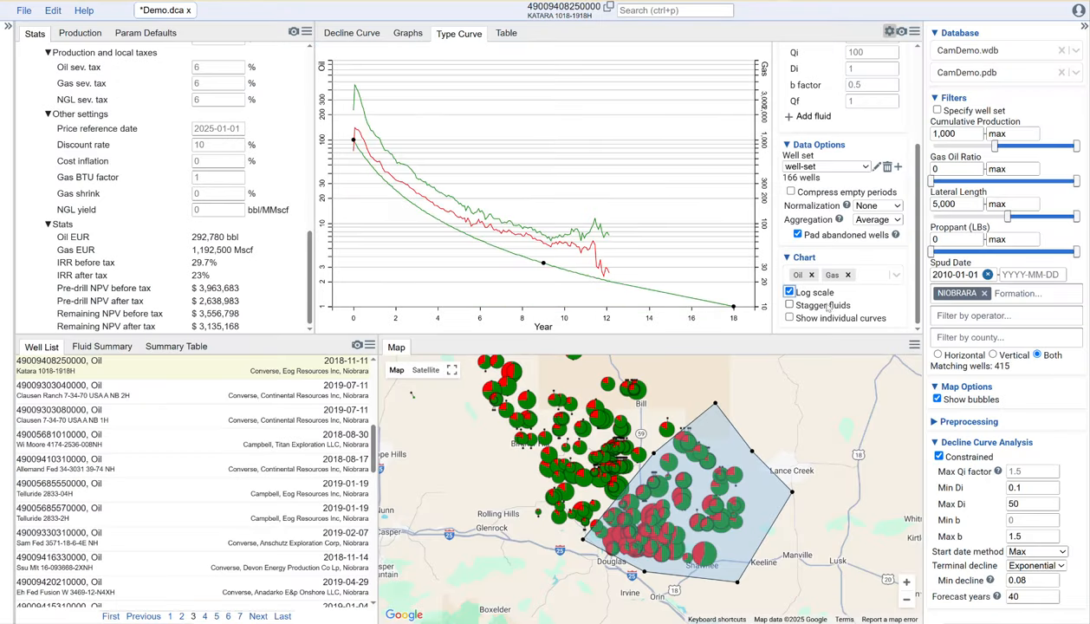
left_click(814, 305)
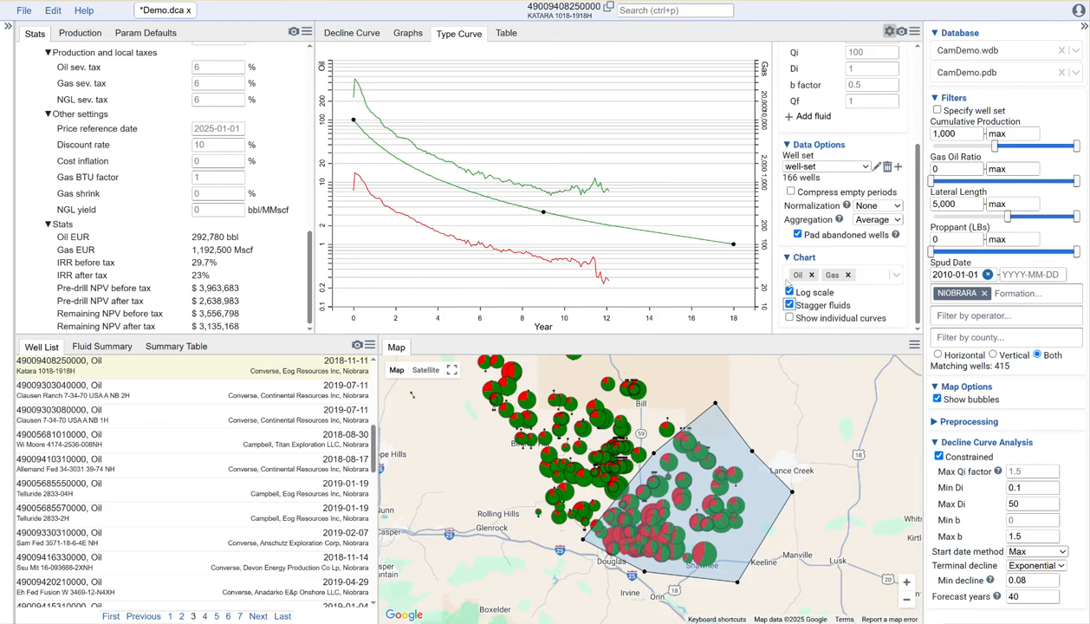
left_click(879, 219)
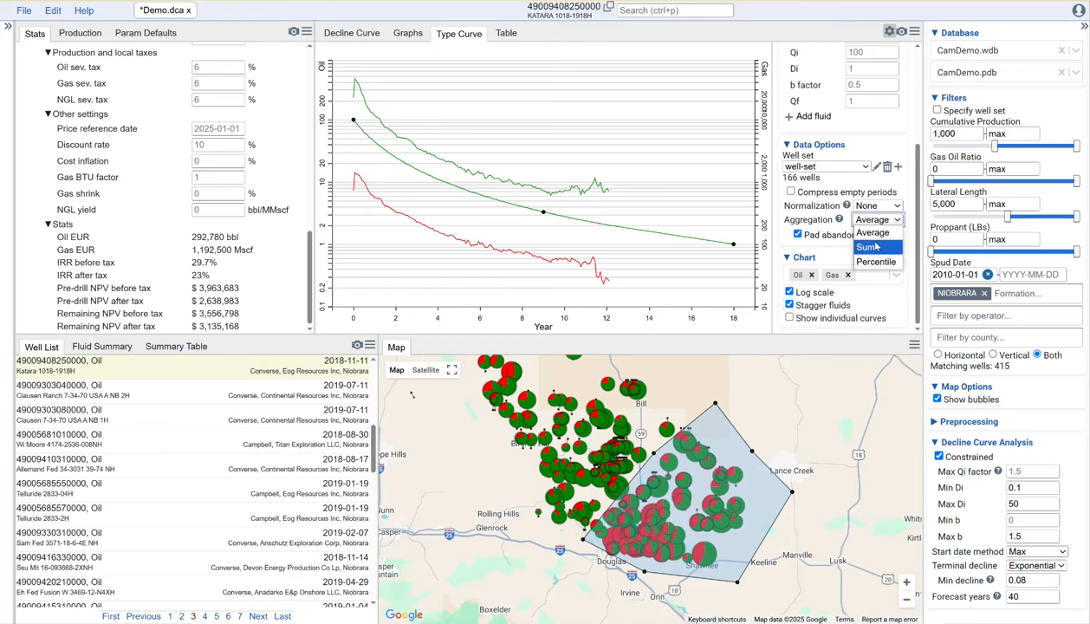
left_click(871, 258)
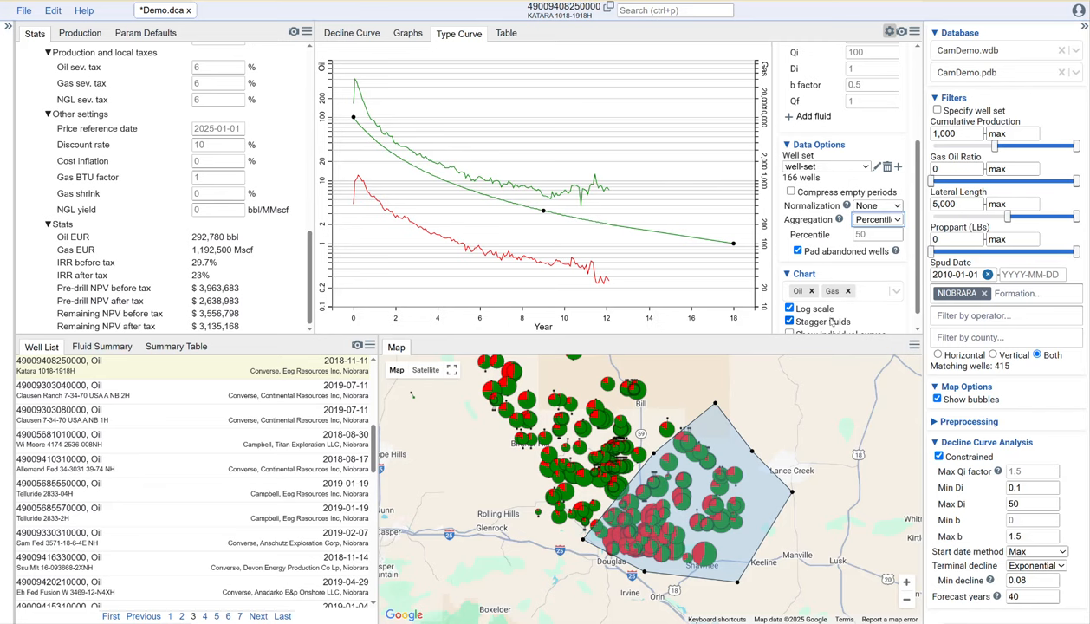
scroll(867, 267, "down", 1)
left_click(789, 318)
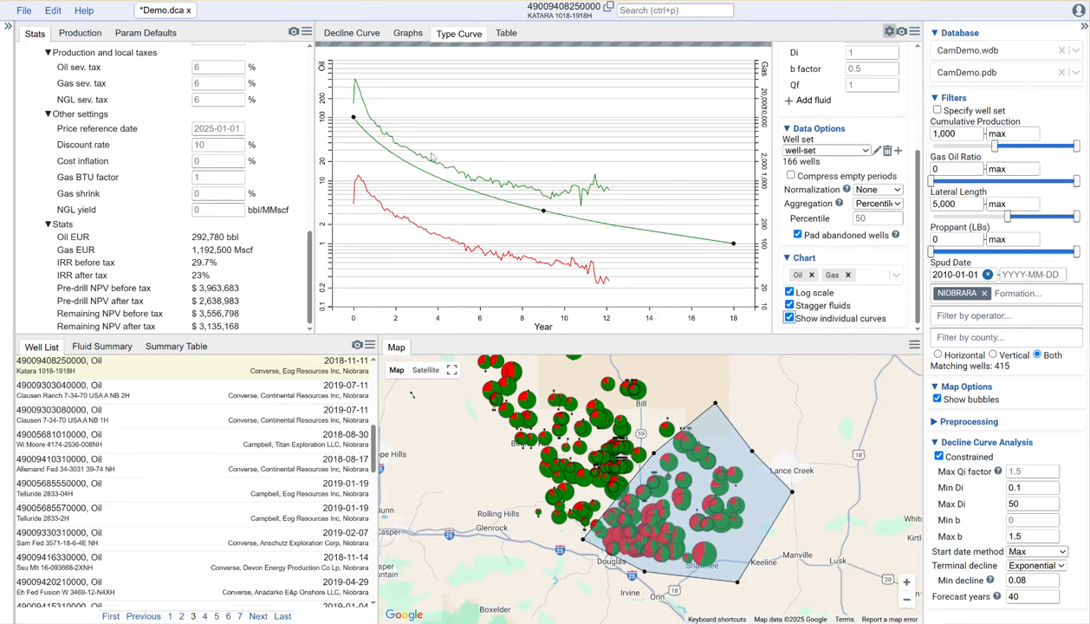
Step: Fit the oil type curve to the percentile oil data, with Qi about 369, Di about 2.19, b factor about 0.62 and Qf about 3.29
left_click_drag(352, 113, 355, 95)
left_click_drag(733, 179, 612, 163)
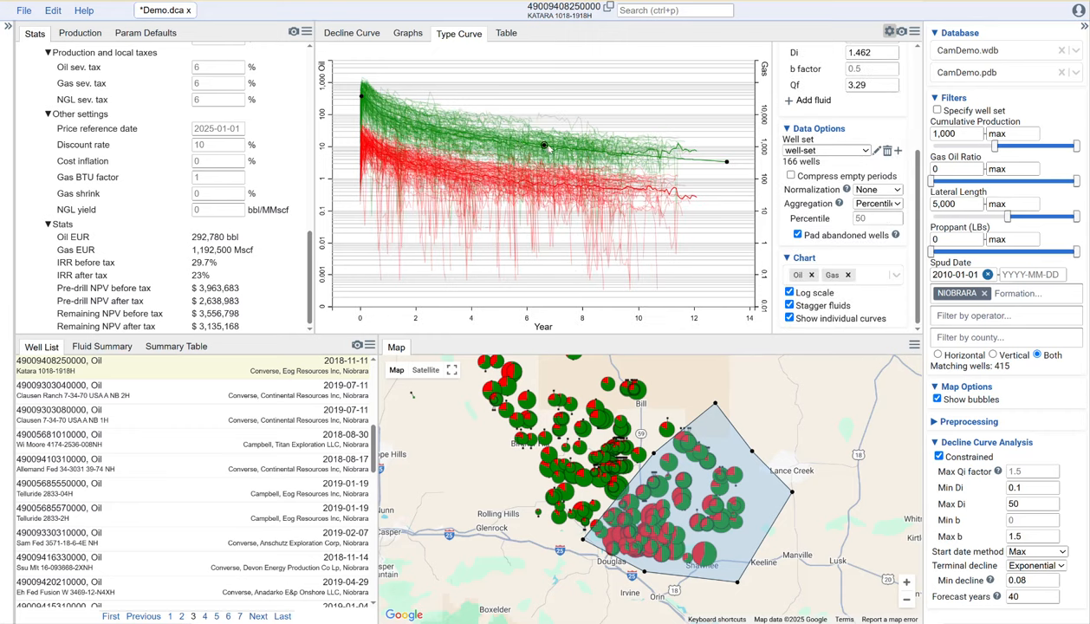
left_click_drag(543, 145, 453, 136)
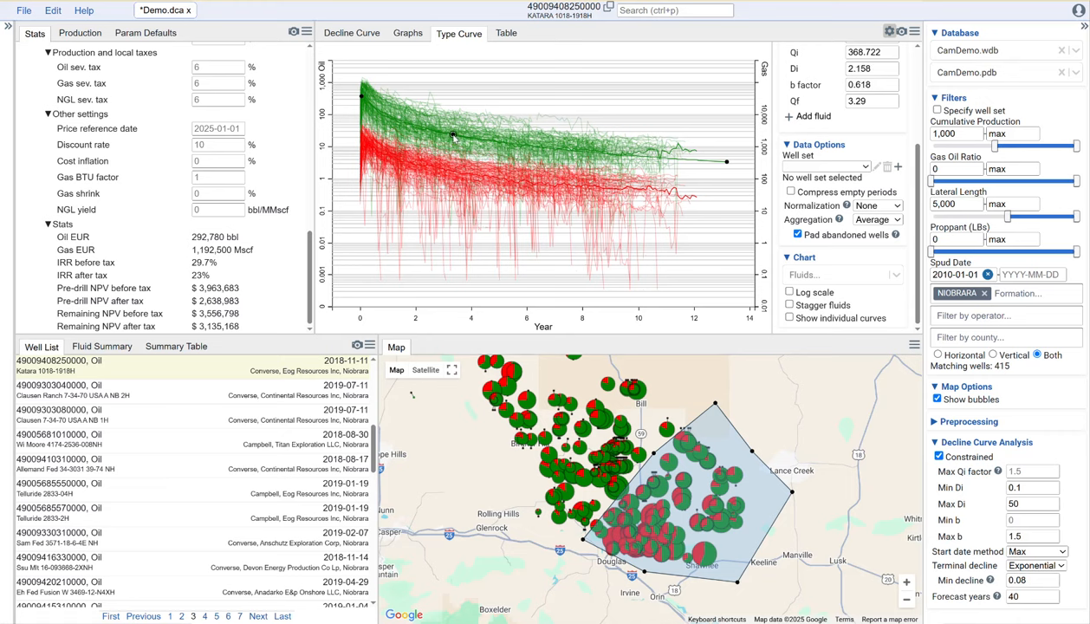
Step: Add Well Count to the type curve chart and inspect its late-time portion
left_click(858, 274)
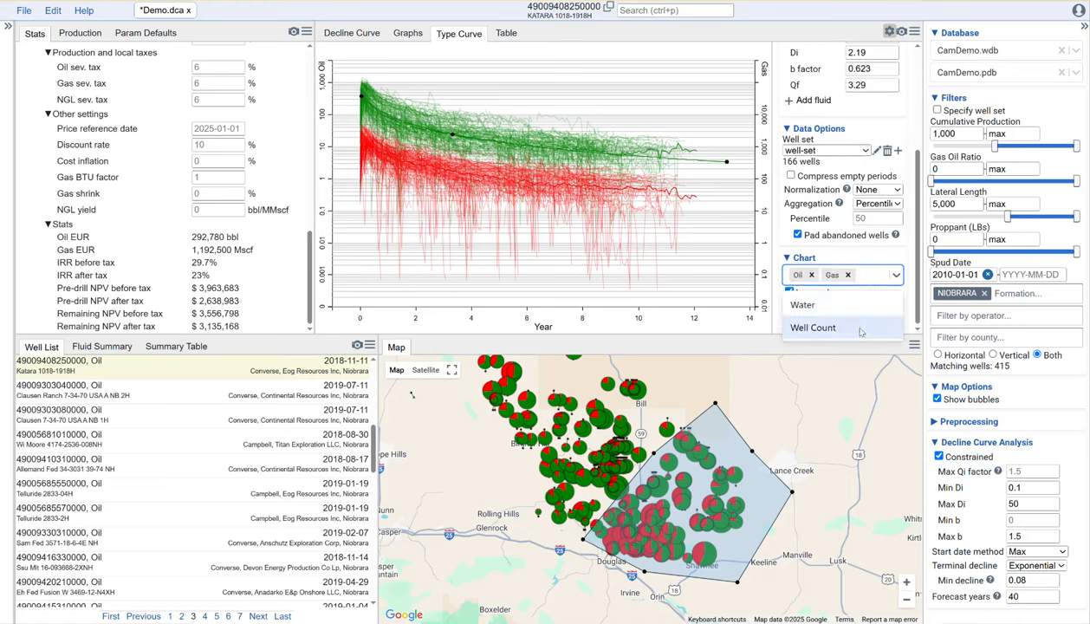
key("Return")
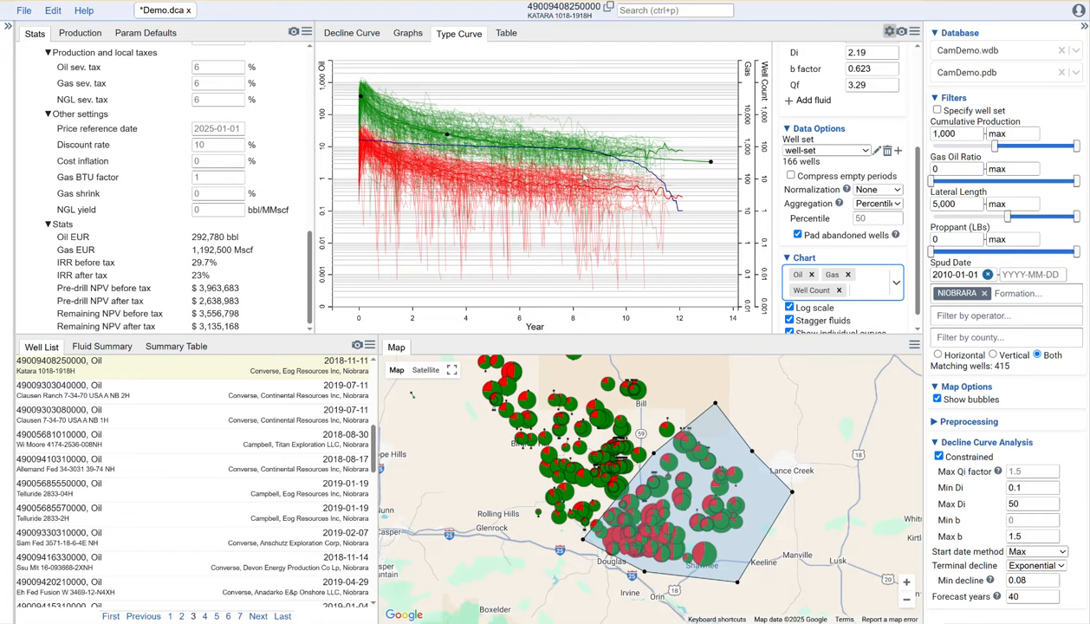
scroll(661, 209, "up", 2)
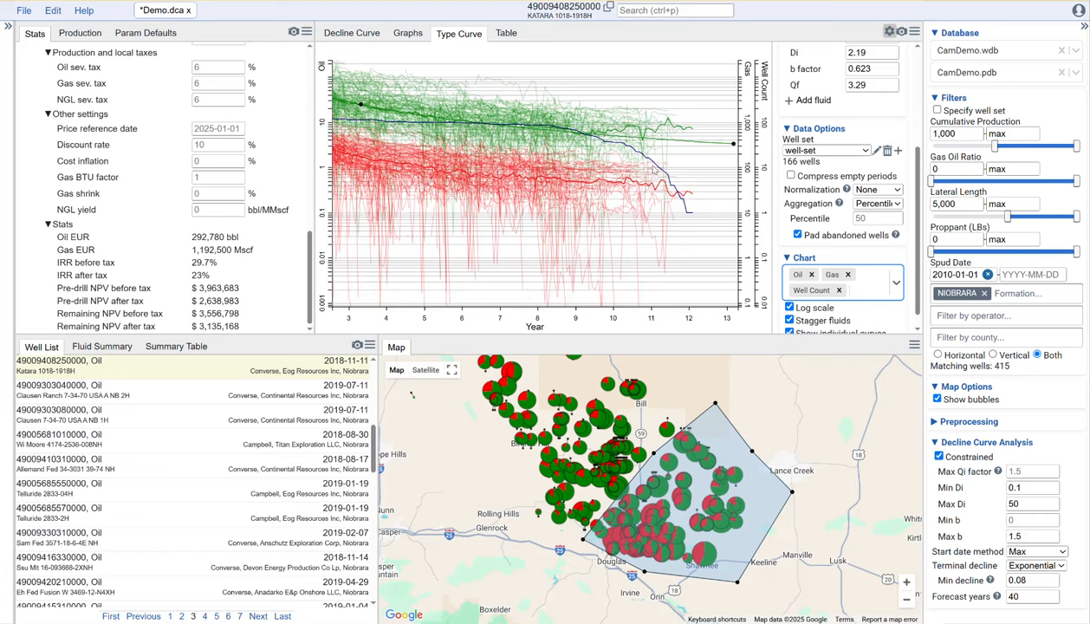
scroll(656, 176, "down", 2)
Step: Add gas as a fluid to the type curve and hide the individual well curves
scroll(802, 165, "up", 1)
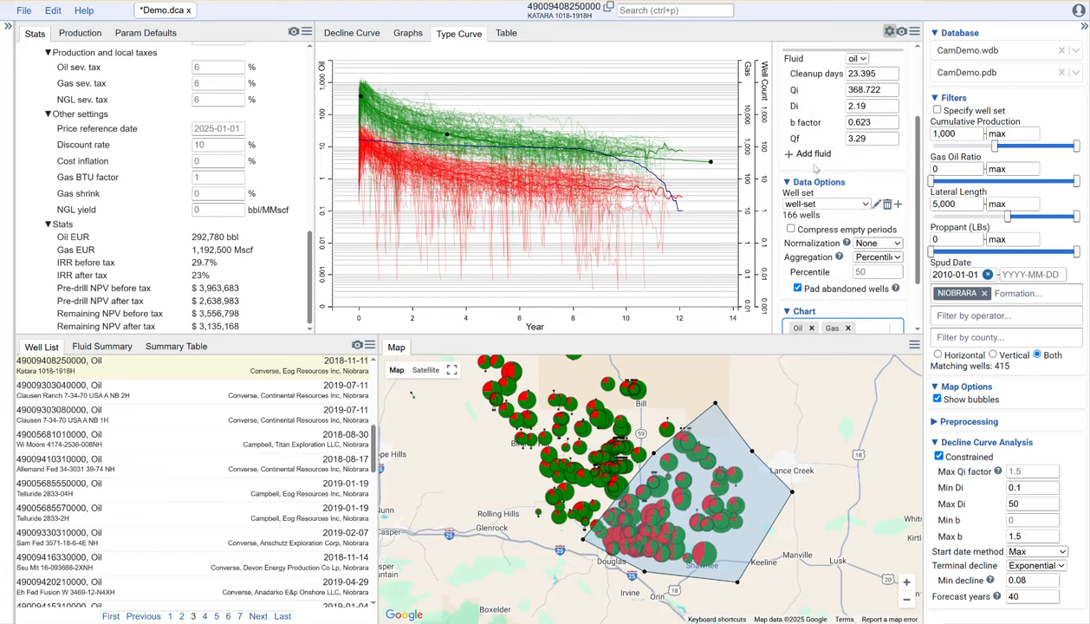
left_click(803, 155)
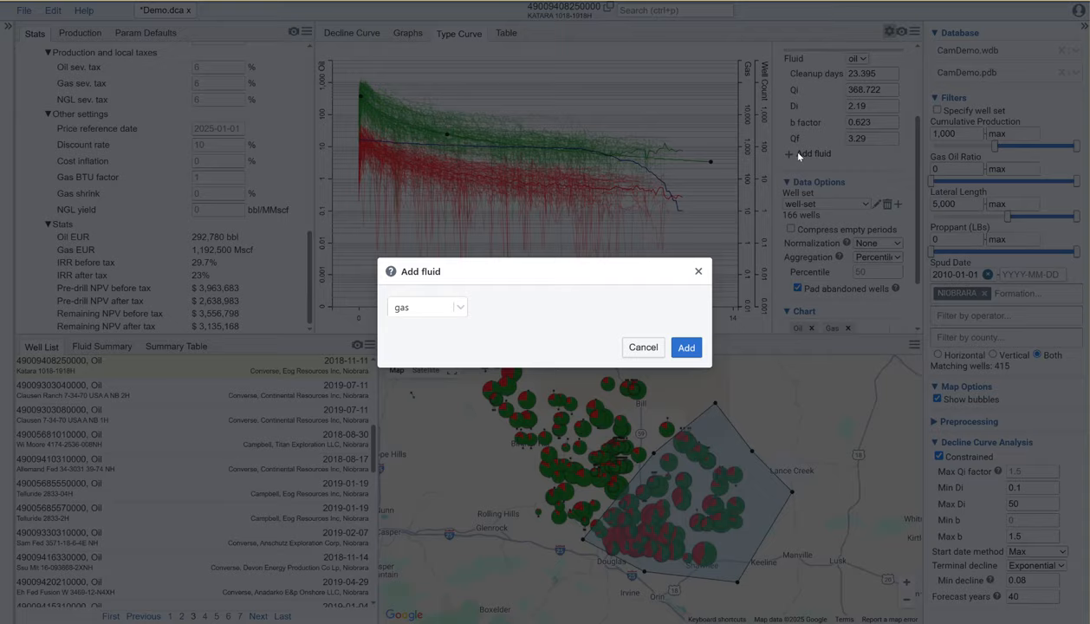
left_click(685, 347)
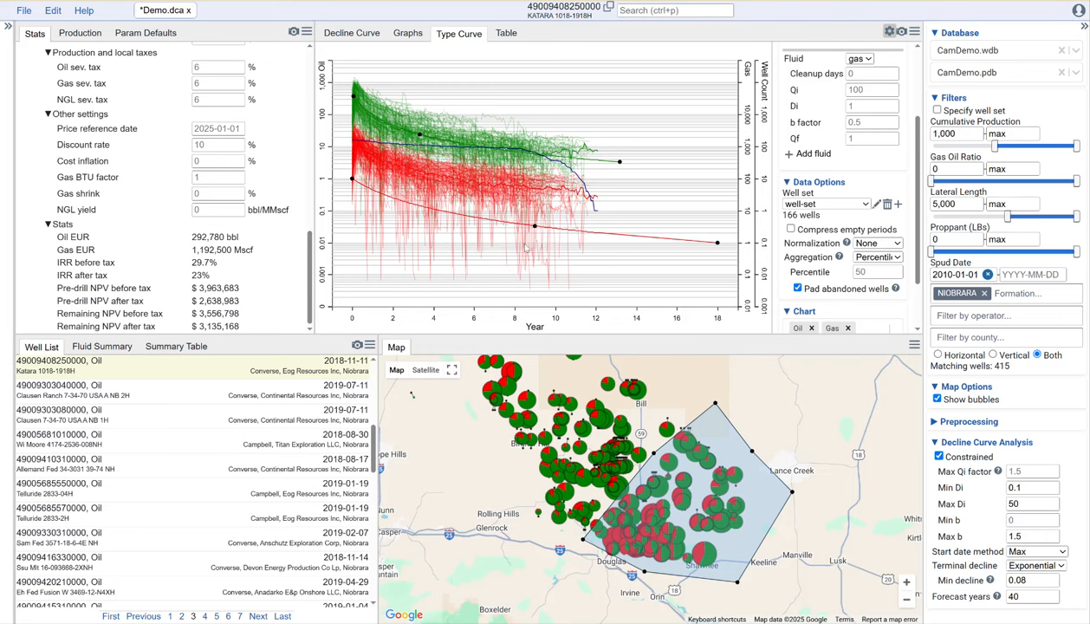
scroll(815, 313, "down", 2)
left_click(789, 318)
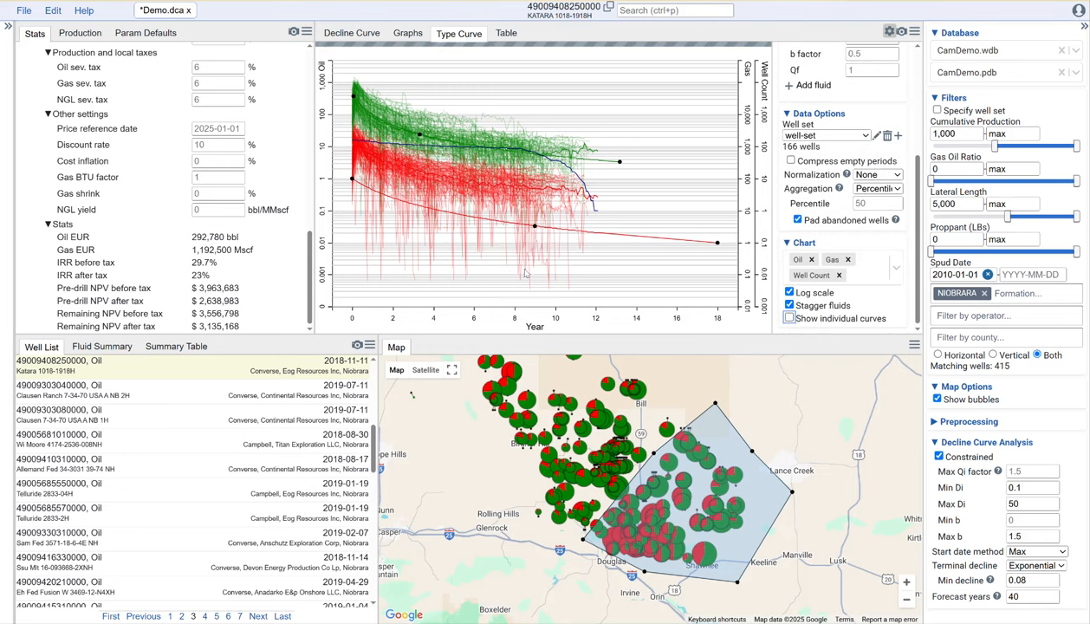
Step: Fit the gas type curve to the percentile gas data, with b factor about 0.69 and Qf about 29.2, and show the individual curves
left_click_drag(351, 206, 357, 153)
left_click_drag(716, 307, 609, 230)
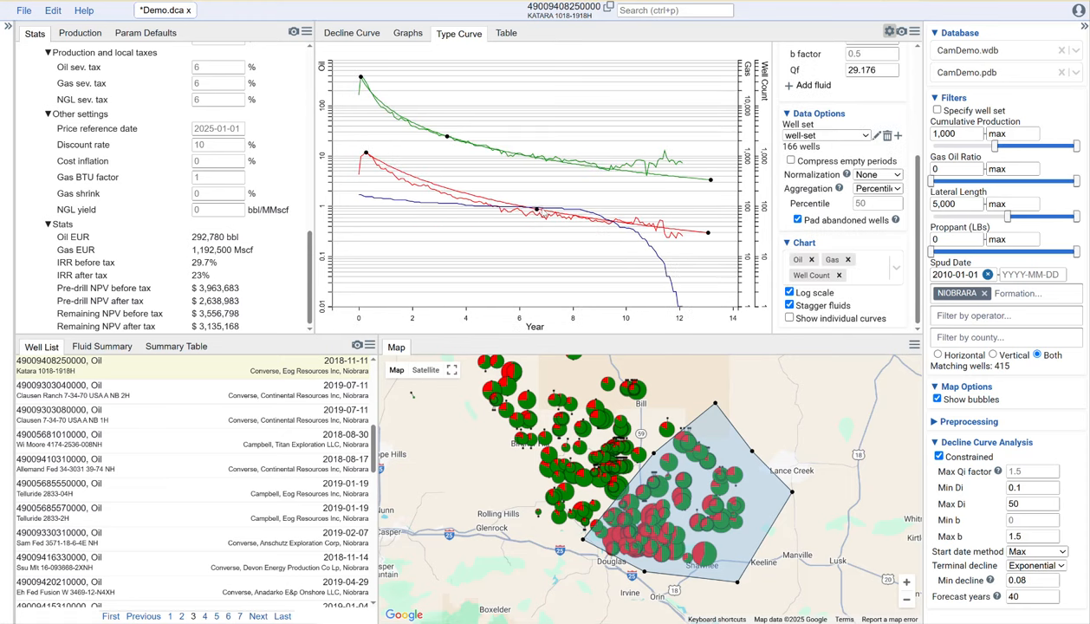
left_click_drag(536, 210, 448, 198)
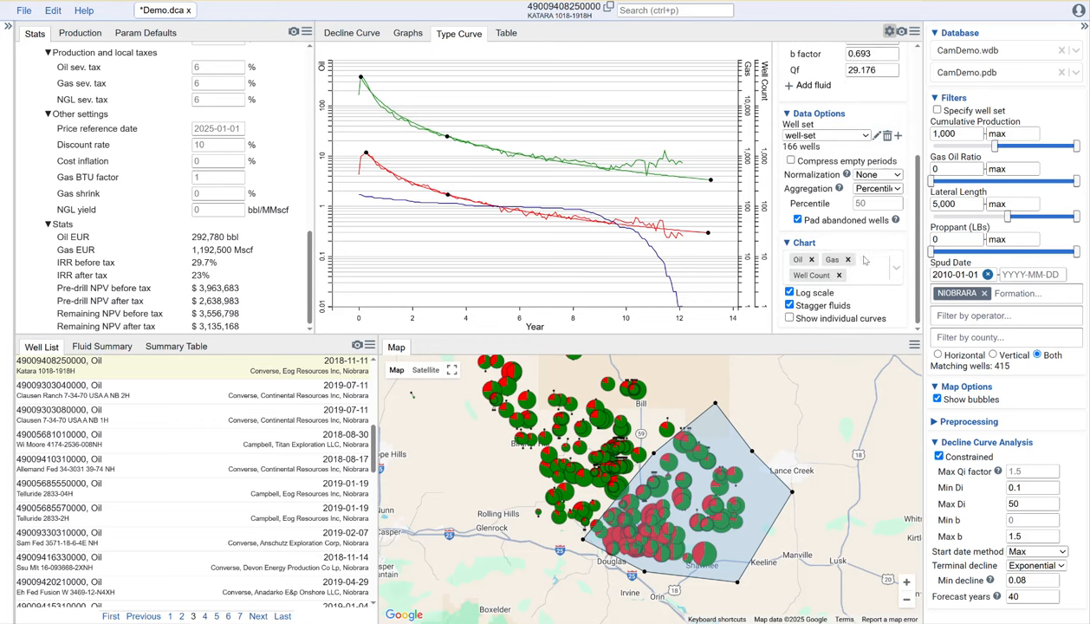
left_click(809, 319)
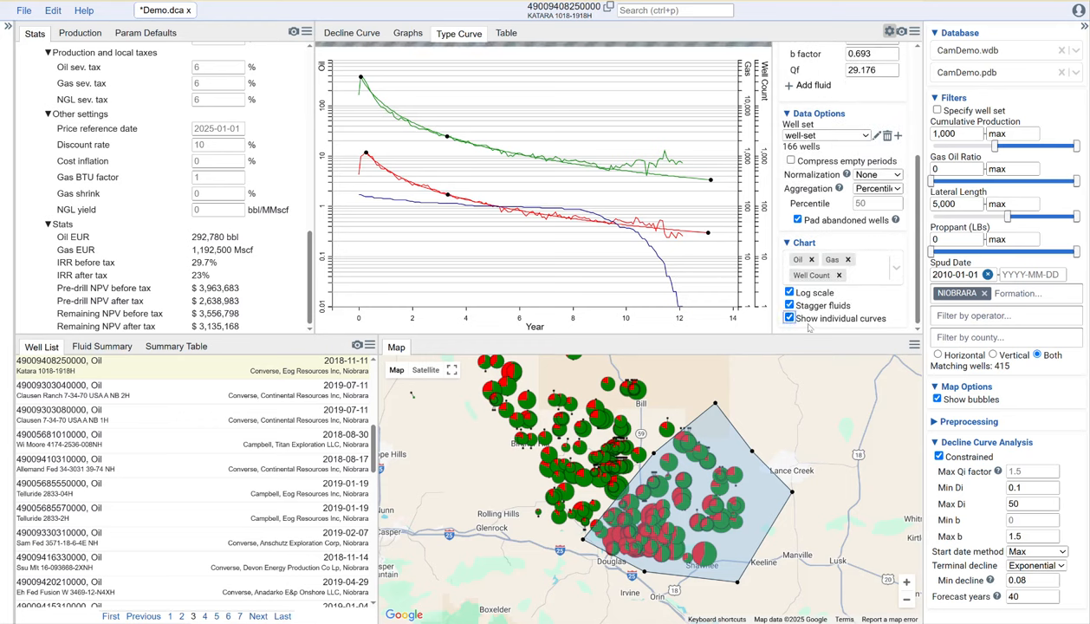